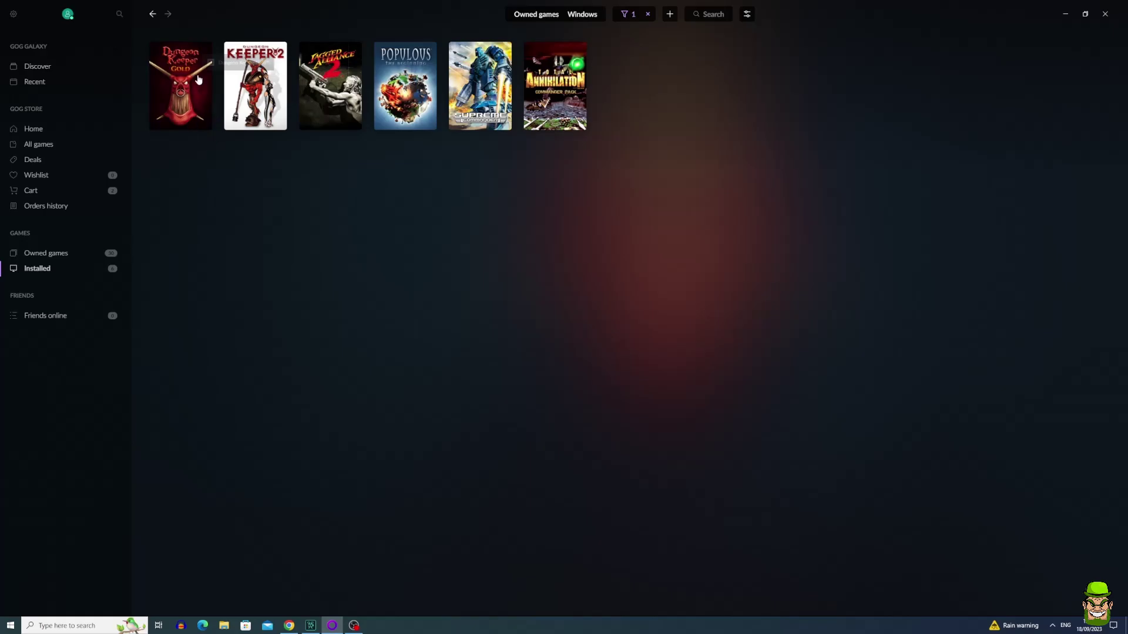
Step: Show the installation folder of Dungeon Keeper Gold from its page in the installed games library
{"action": "left_click", "coordinate": [178, 115]}
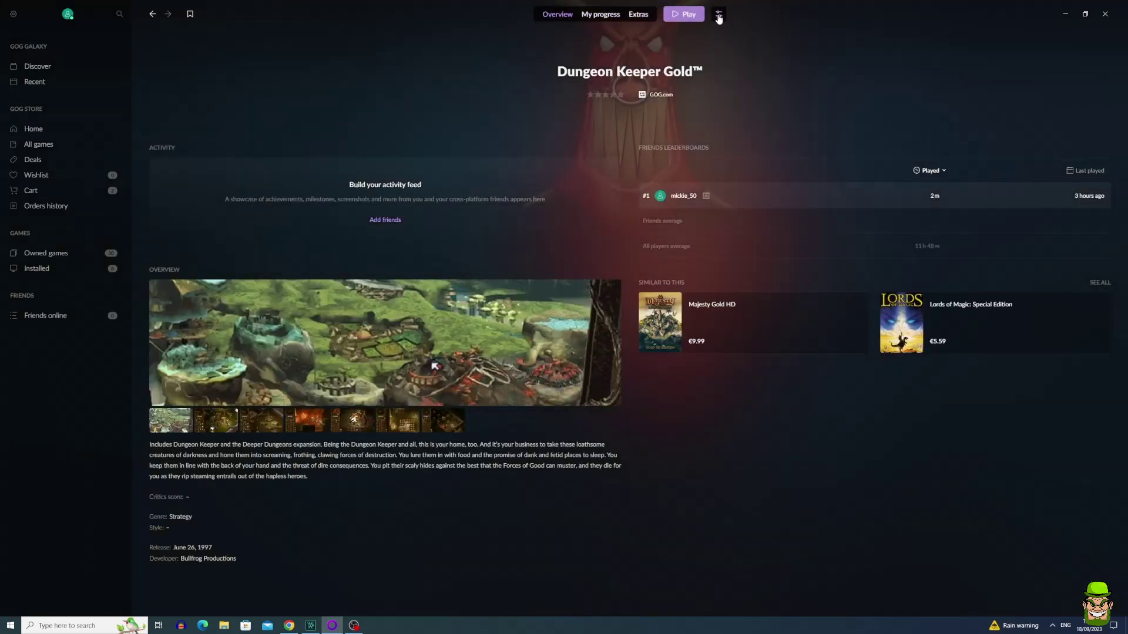
{"action": "left_click", "coordinate": [719, 16]}
{"action": "mouse_move", "coordinate": [766, 86]}
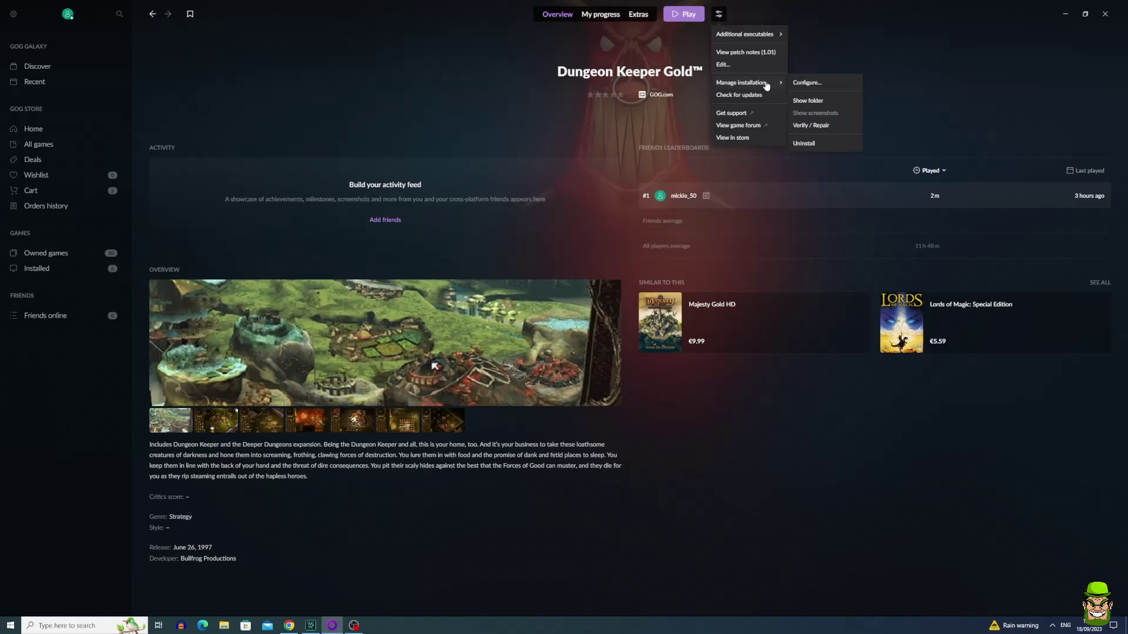
{"action": "left_click", "coordinate": [811, 101]}
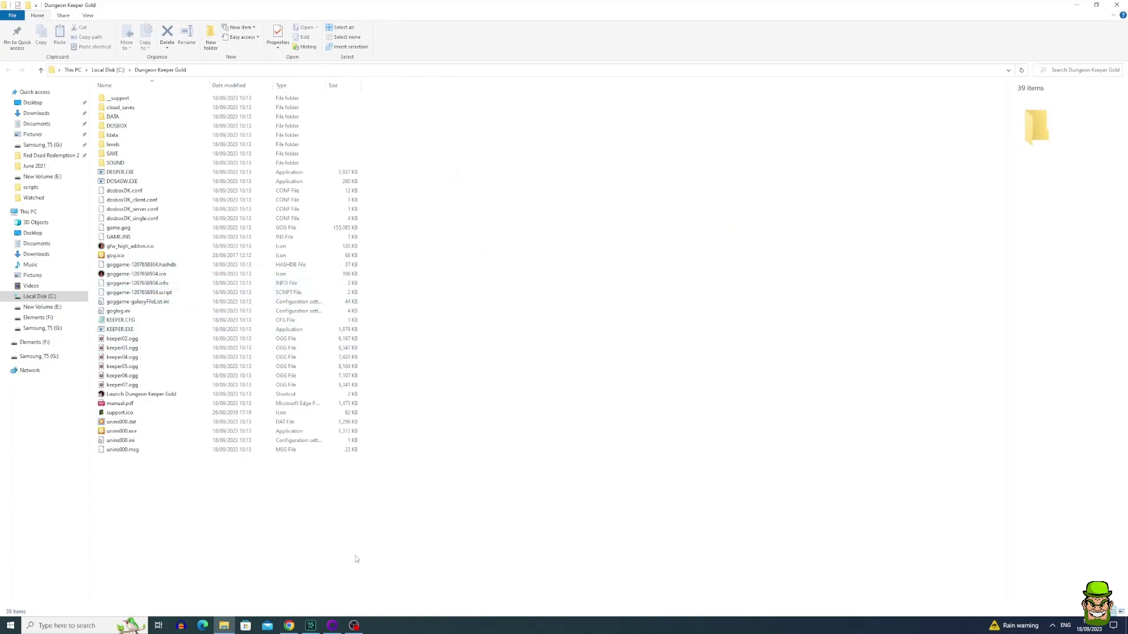
Step: Switch to Chrome, download the latest stable KeeperFX build, and open the downloaded archive in a maximized WinRAR window
{"action": "left_click", "coordinate": [352, 626]}
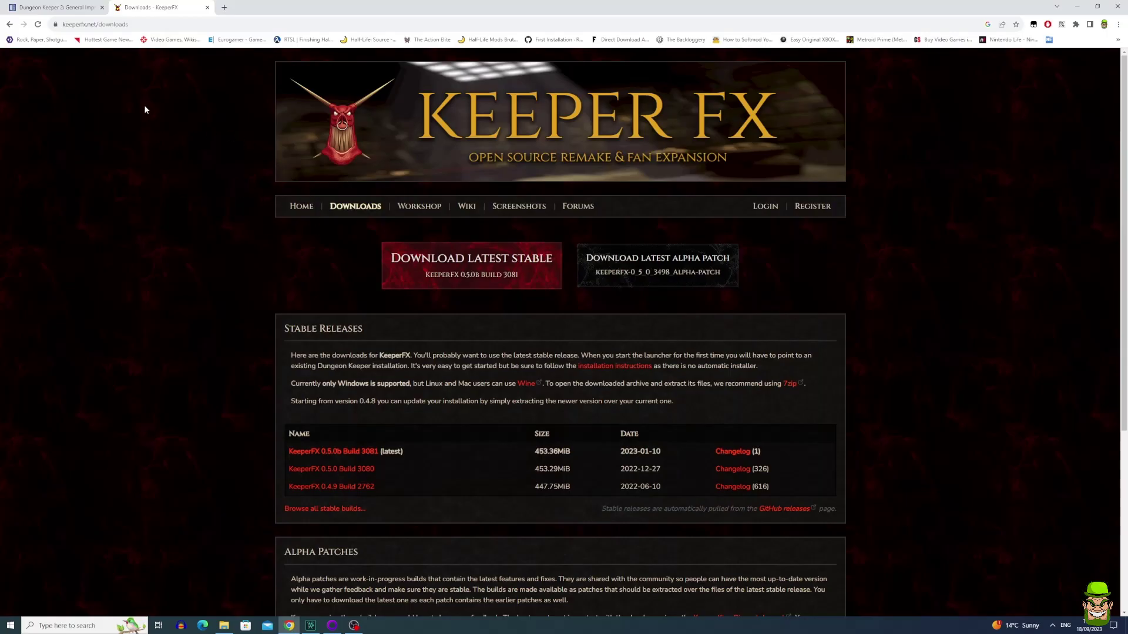
{"action": "left_click", "coordinate": [491, 266]}
{"action": "left_click", "coordinate": [1073, 26]}
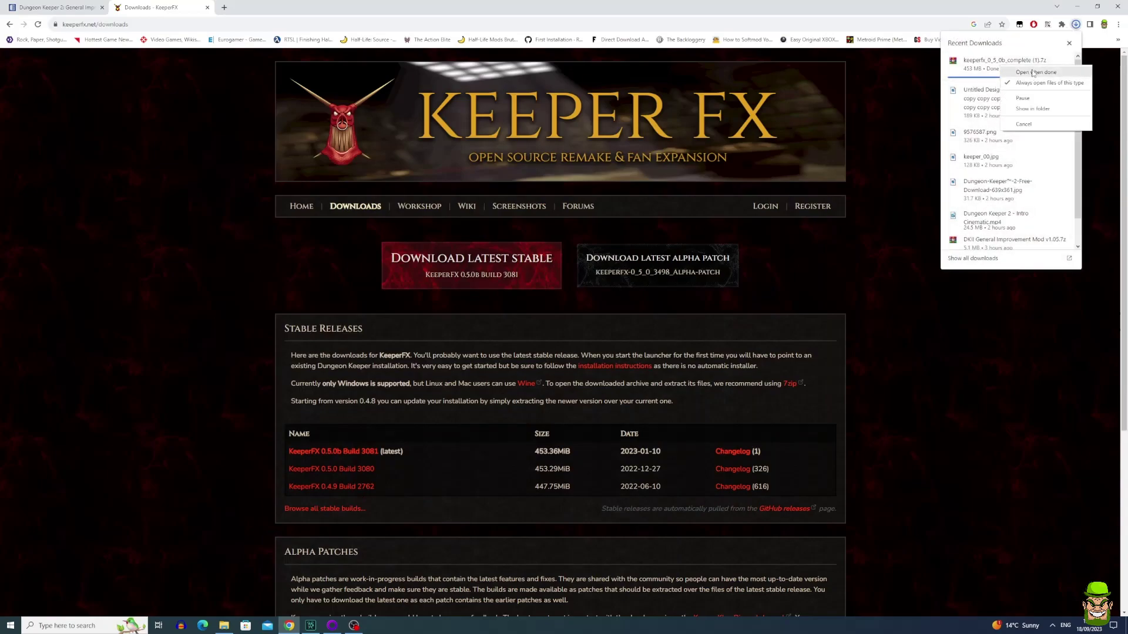
{"action": "left_click", "coordinate": [1036, 72]}
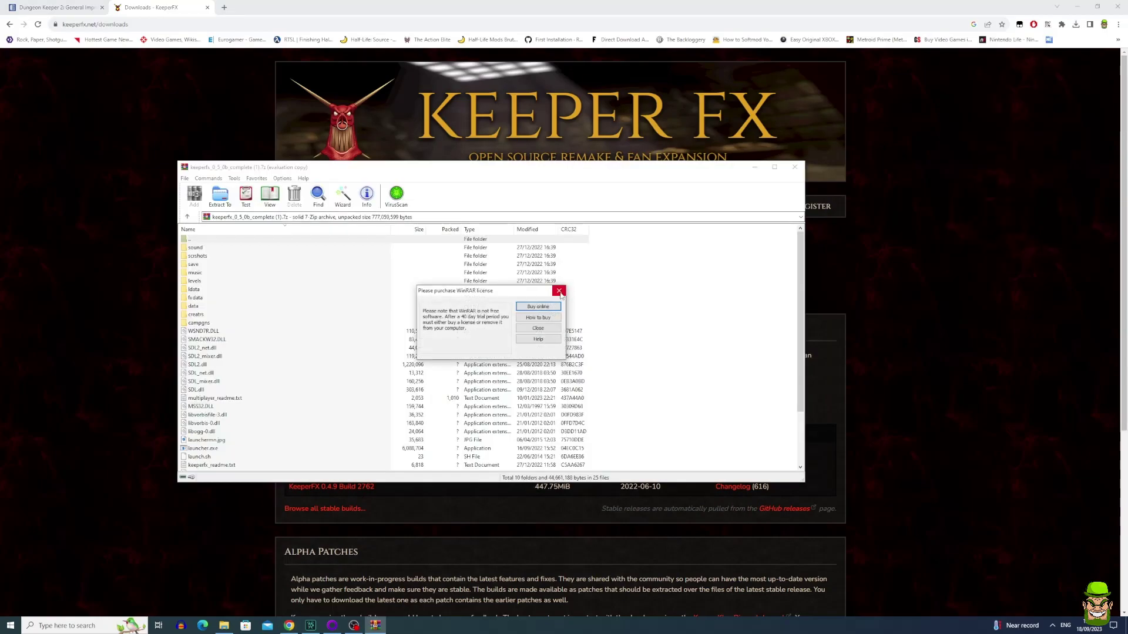
{"action": "left_click", "coordinate": [559, 291]}
{"action": "double_click", "coordinate": [299, 168]}
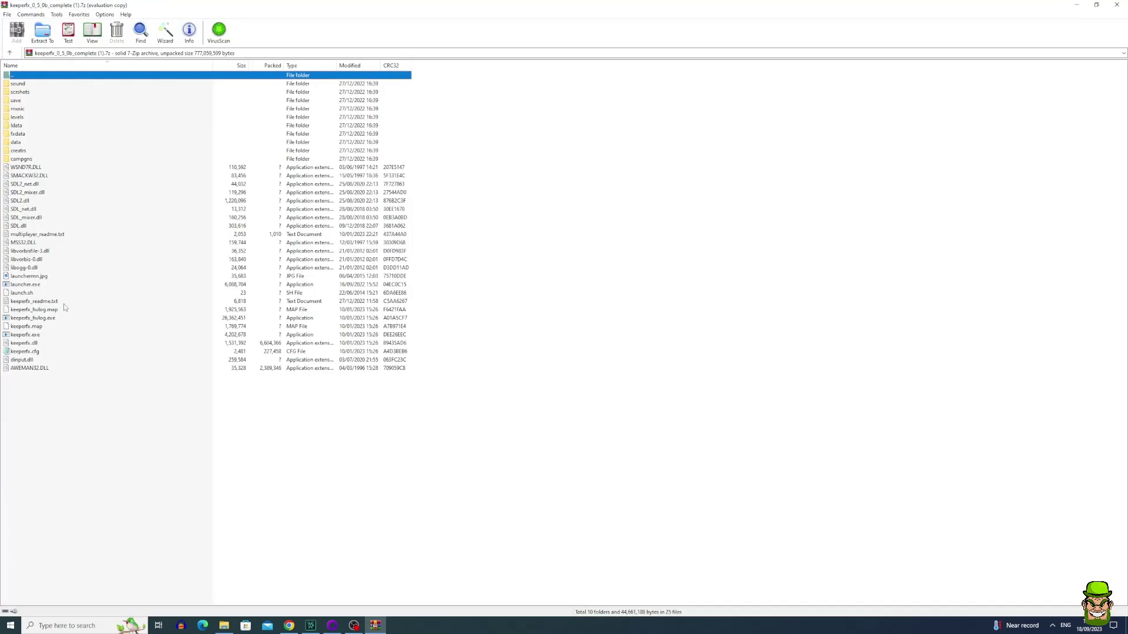
Step: Extract the KeeperFX archive into a new desktop folder named keeperfxwin
{"action": "left_click", "coordinate": [43, 33]}
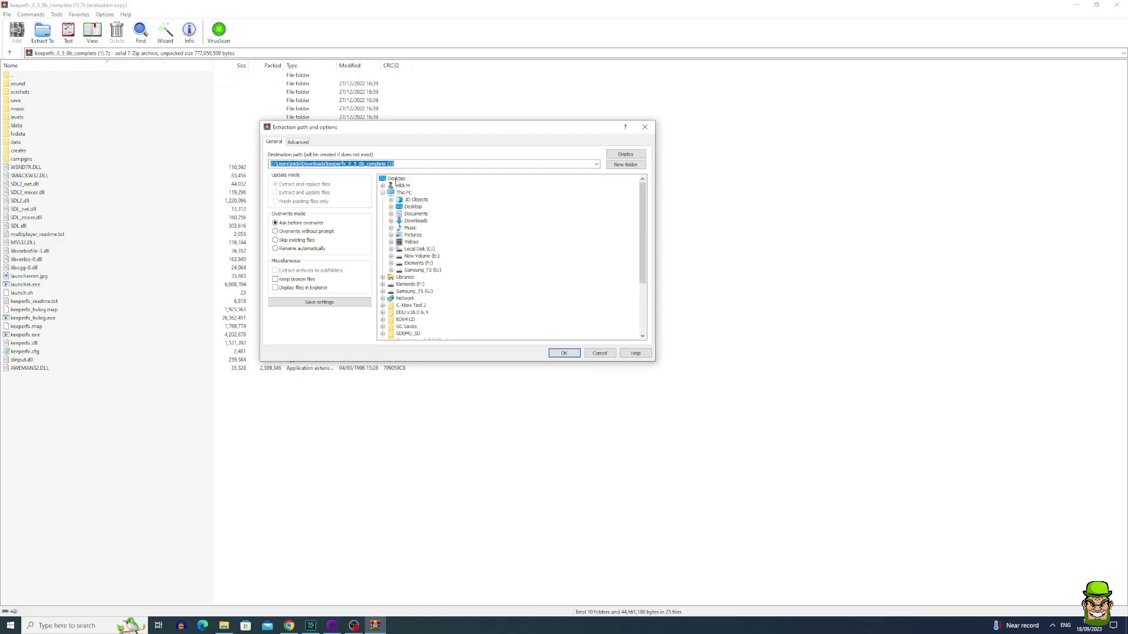
{"action": "left_click", "coordinate": [396, 178]}
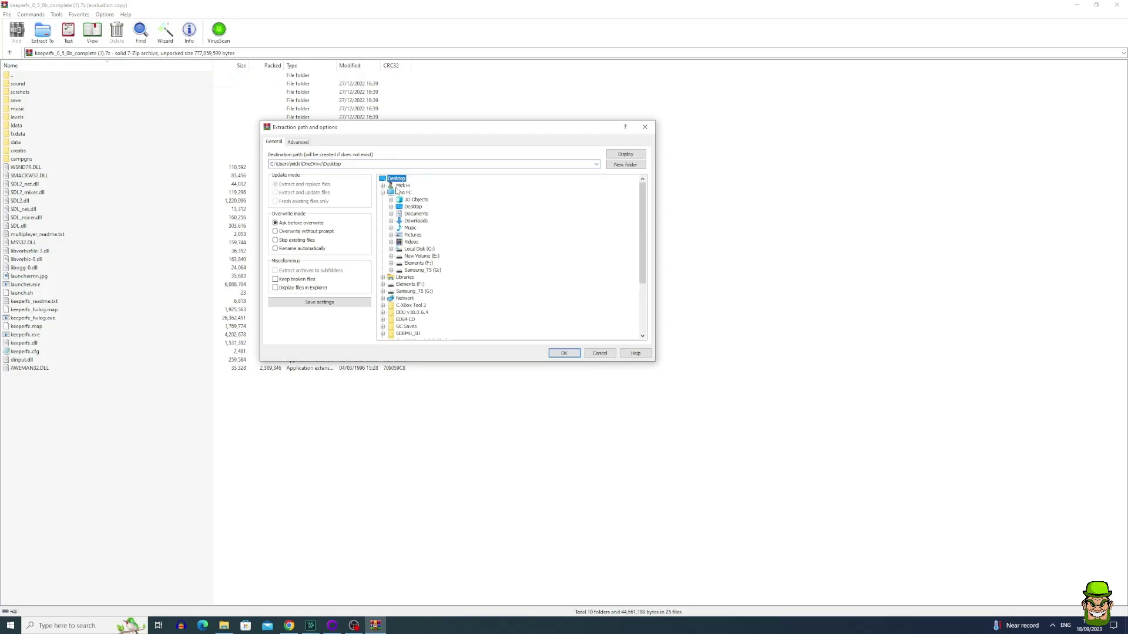
{"action": "left_click", "coordinate": [369, 164]}
{"action": "left_click", "coordinate": [369, 165]}
{"action": "type", "text": "\\"}
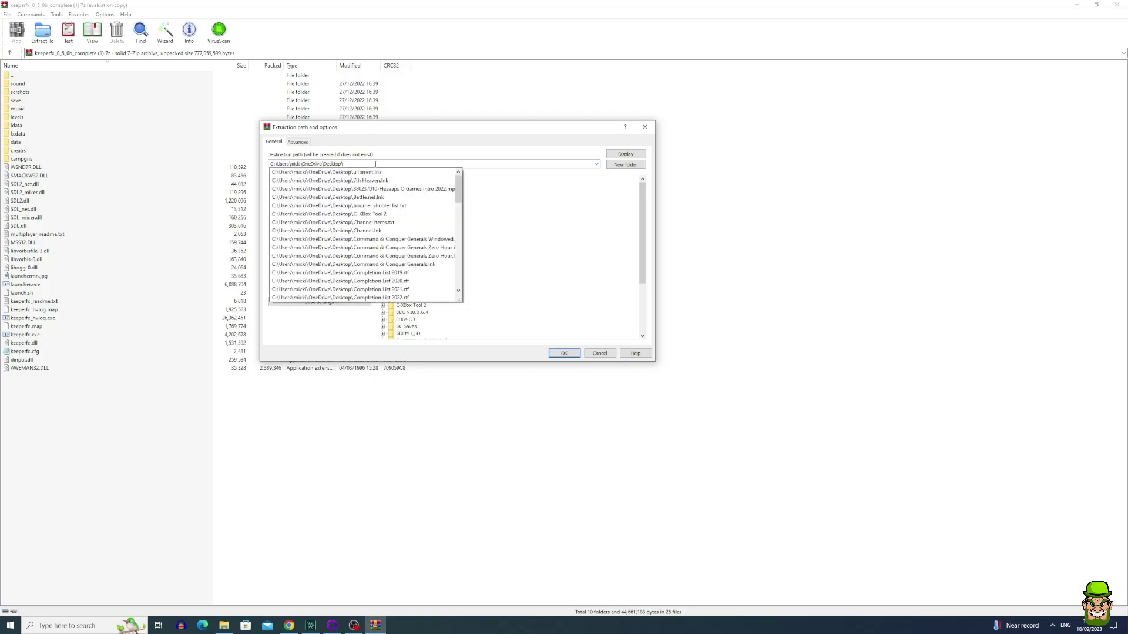
{"action": "type", "text": "keeperfxwin"}
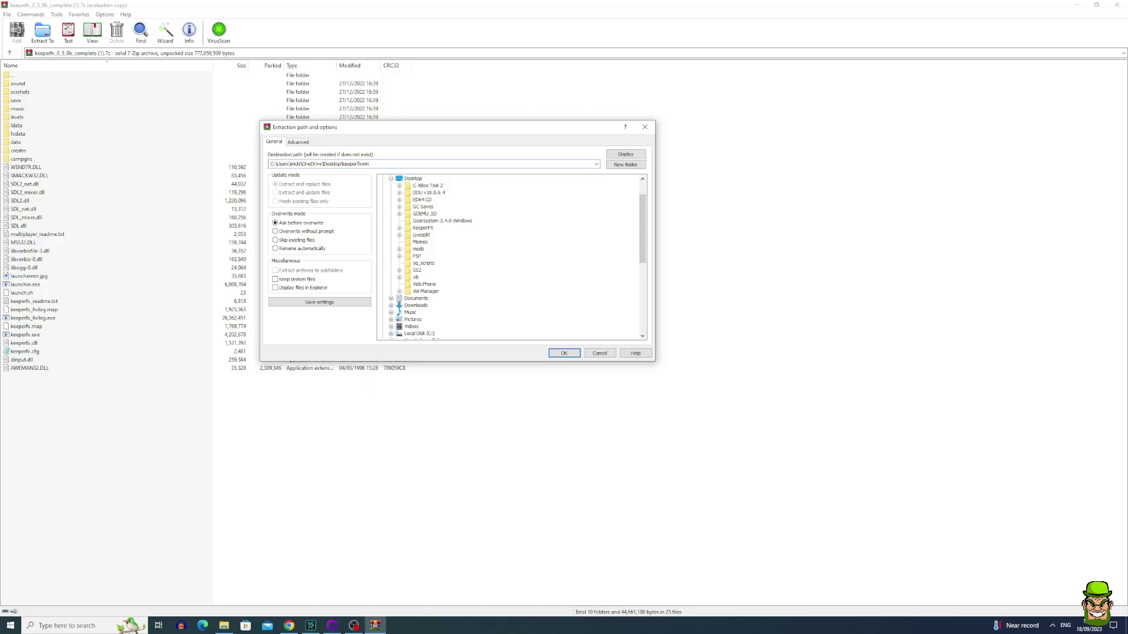
{"action": "left_click", "coordinate": [564, 354]}
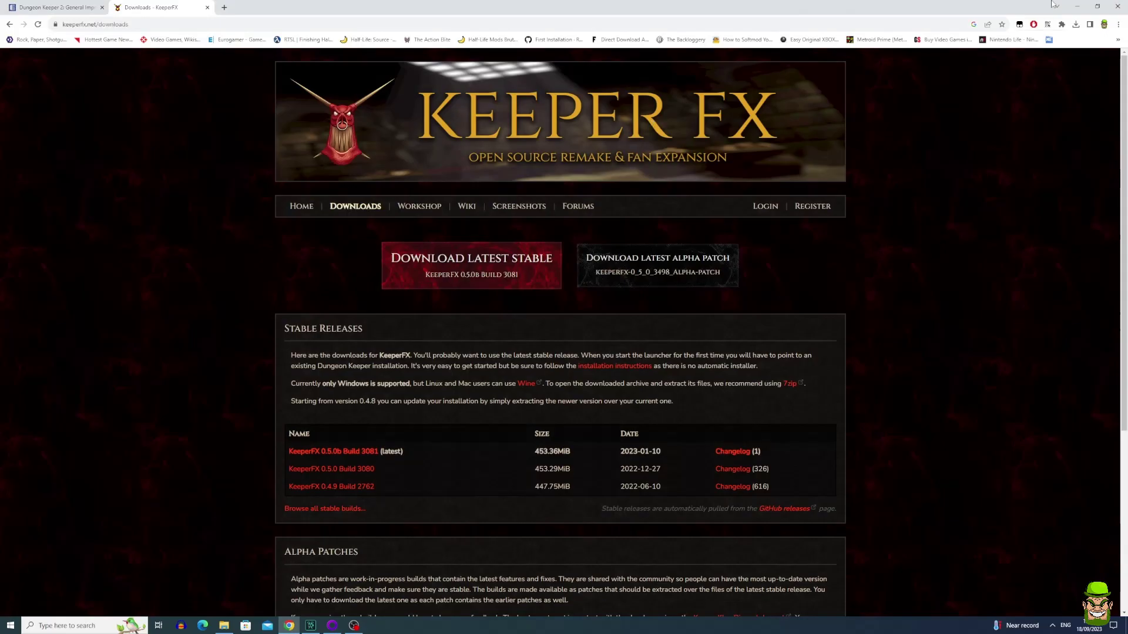
Step: Move the keeperfxwin folder to an empty desktop area and clear its read-only attribute, including all subfolders and files
{"action": "left_click", "coordinate": [1077, 6]}
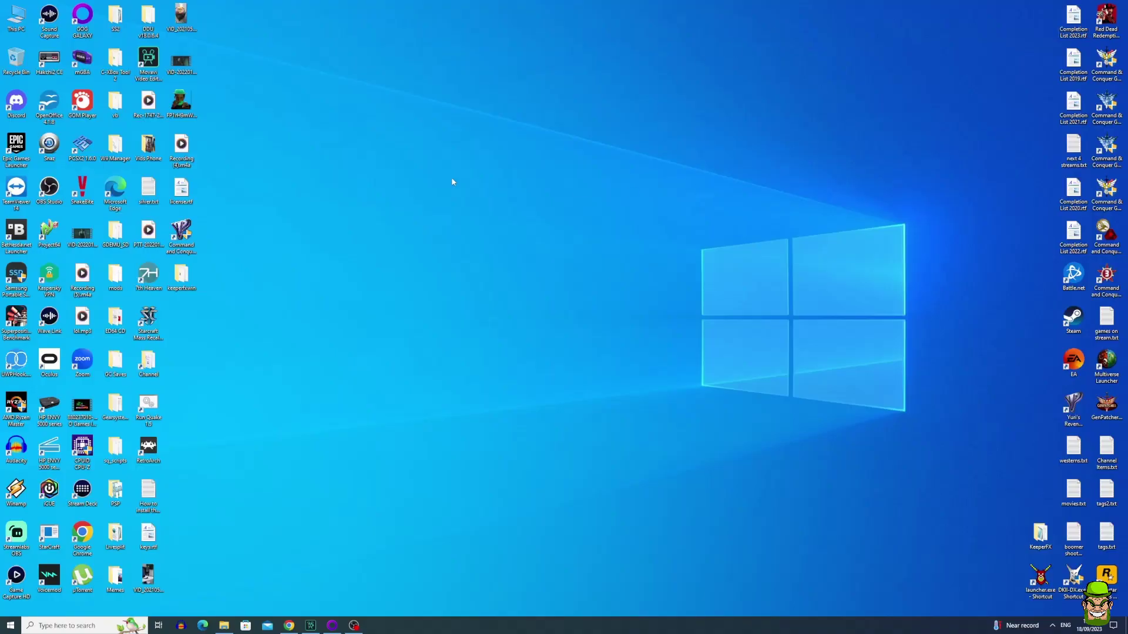
{"action": "left_click_drag", "start_coordinate": [293, 308], "coordinate": [551, 110]}
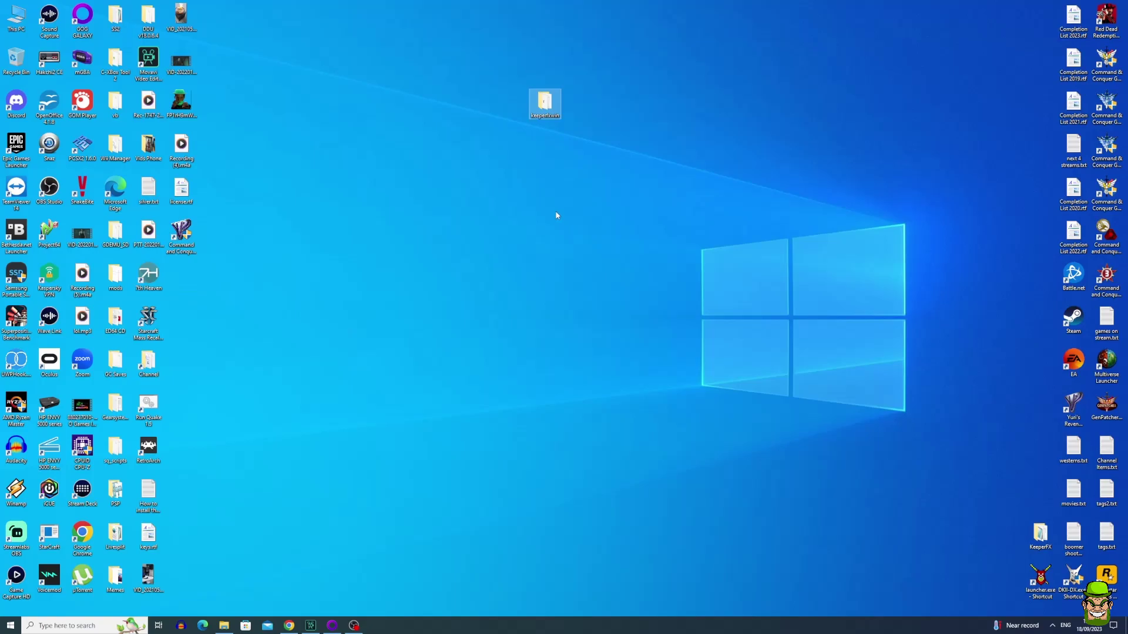
{"action": "right_click", "coordinate": [546, 109]}
{"action": "left_click", "coordinate": [587, 298]}
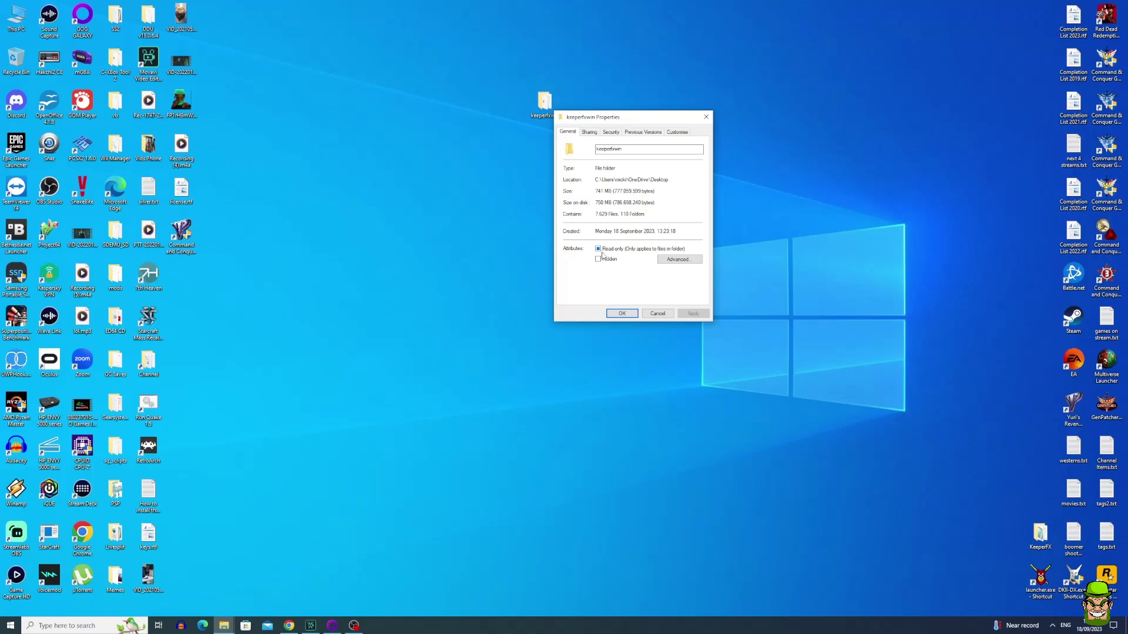
{"action": "left_click", "coordinate": [693, 313]}
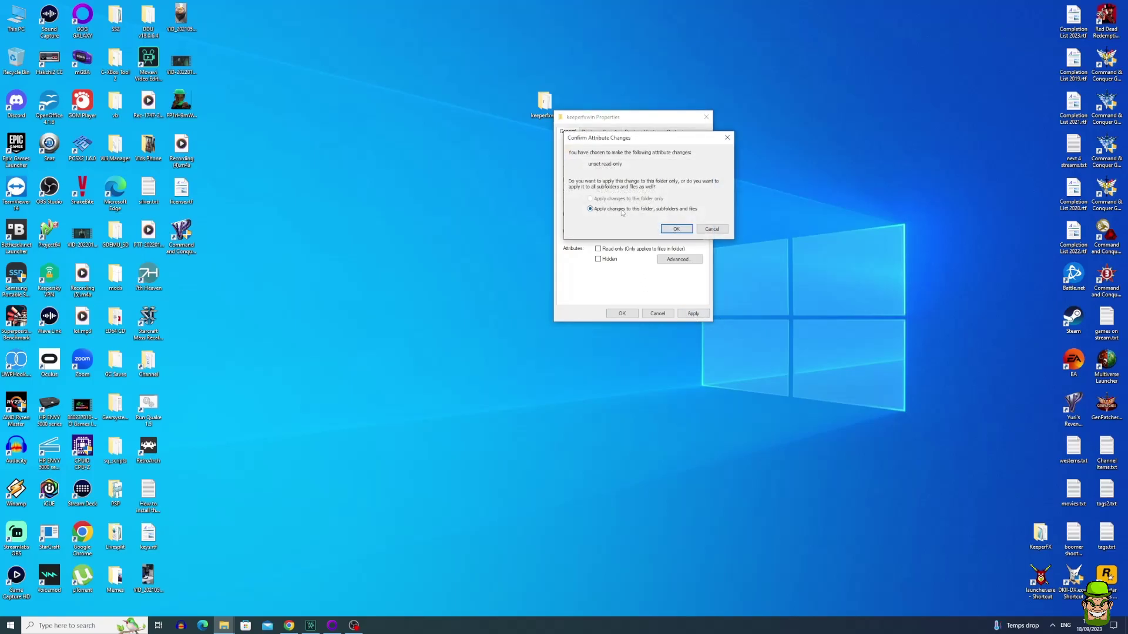
{"action": "left_click", "coordinate": [668, 230]}
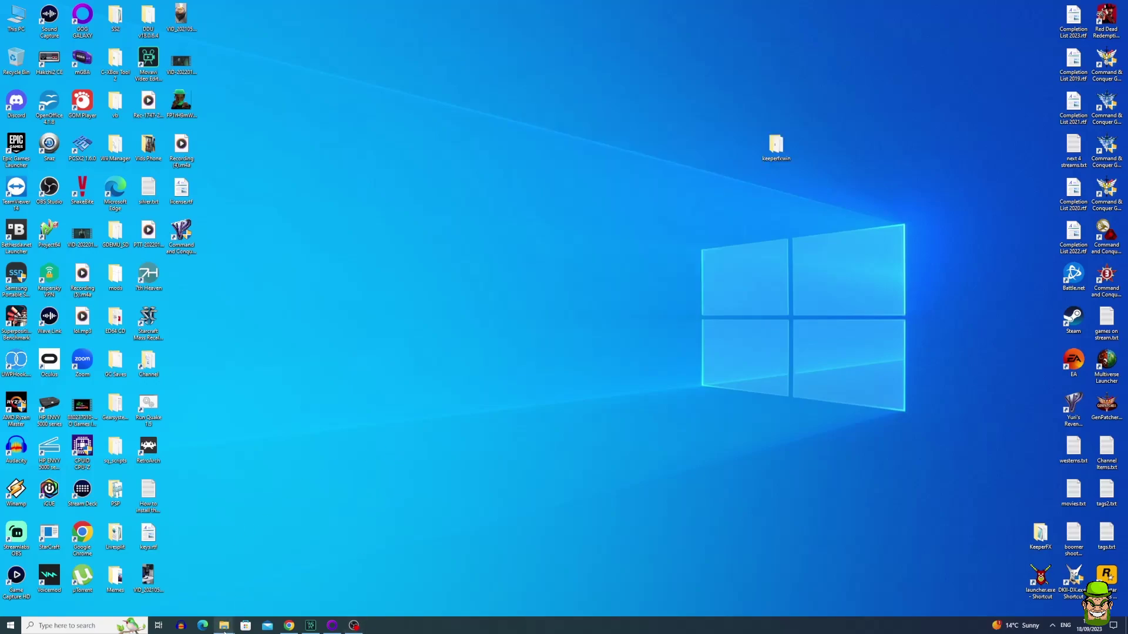
Step: Clear the read-only attribute of the Dungeon Keeper Gold folder on drive C: and apply the change
{"action": "mouse_move", "coordinate": [224, 632]}
{"action": "left_click", "coordinate": [272, 588]}
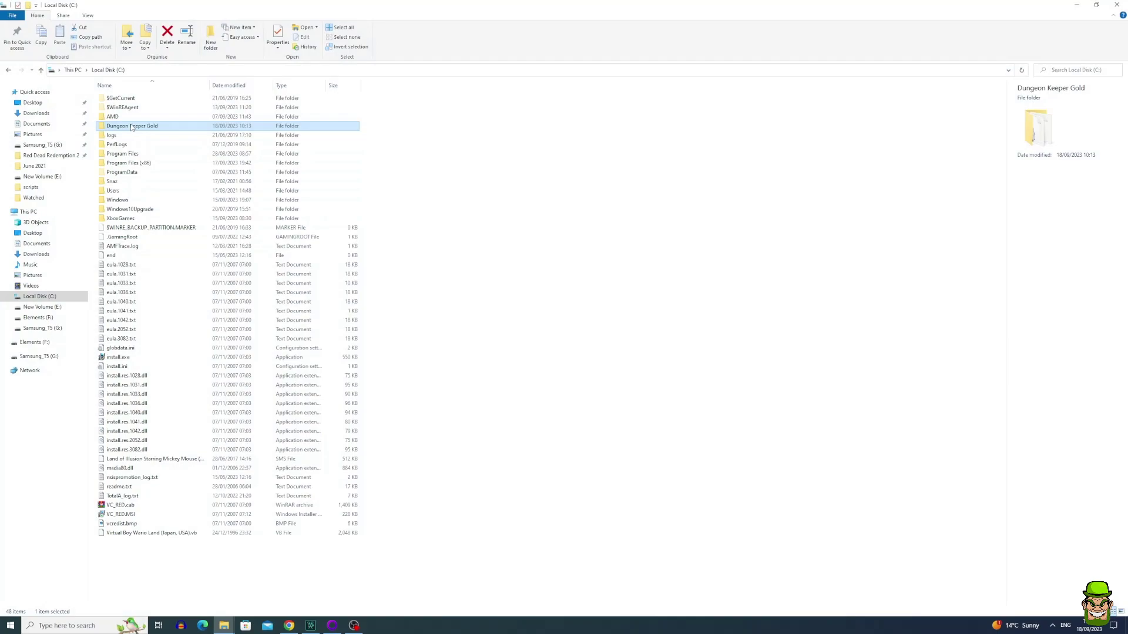
{"action": "mouse_move", "coordinate": [132, 127]}
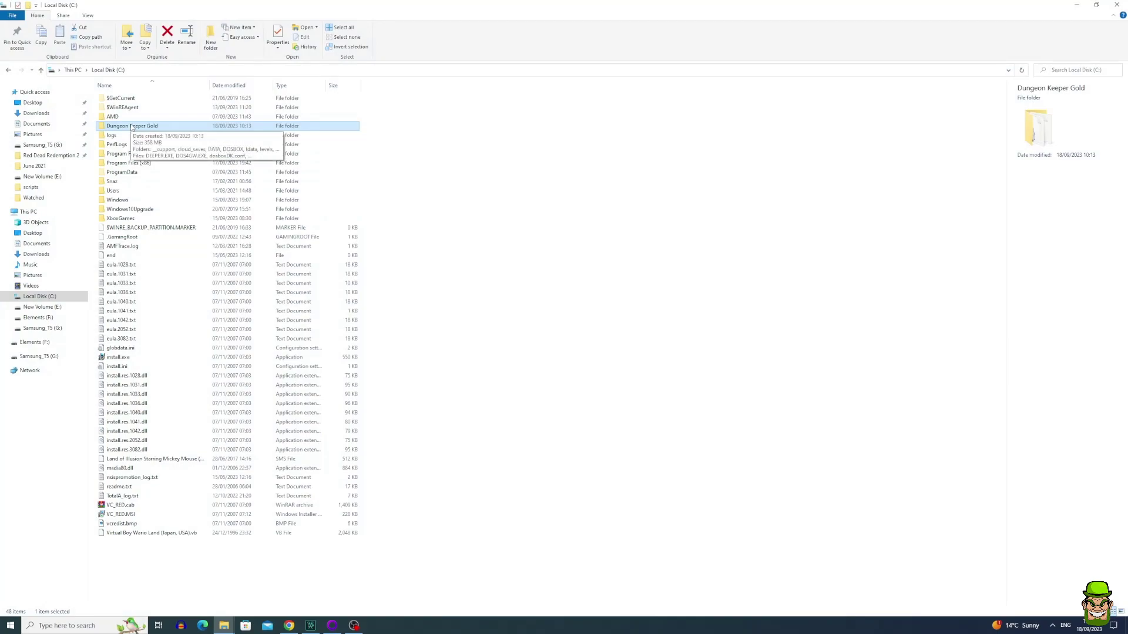
{"action": "right_click", "coordinate": [132, 127]}
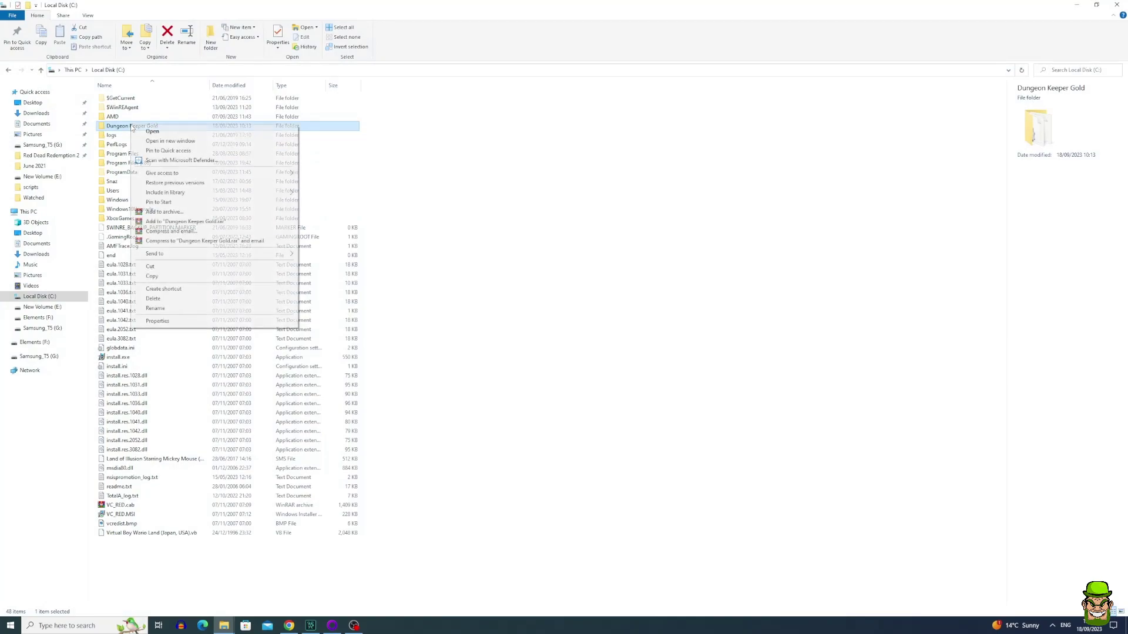
{"action": "left_click", "coordinate": [171, 321]}
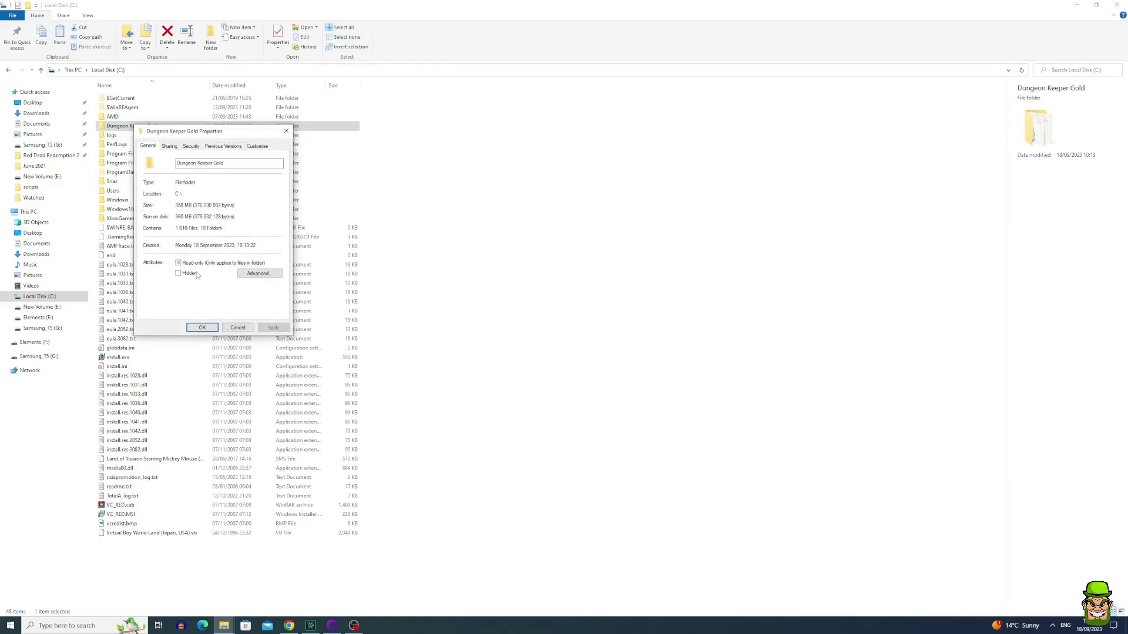
{"action": "left_click", "coordinate": [272, 327]}
{"action": "left_click", "coordinate": [259, 245]}
{"action": "left_click", "coordinate": [202, 328]}
Step: Run launcher.exe from the desktop's keeperfxwin folder as administrator
{"action": "key", "text": "super+d"}
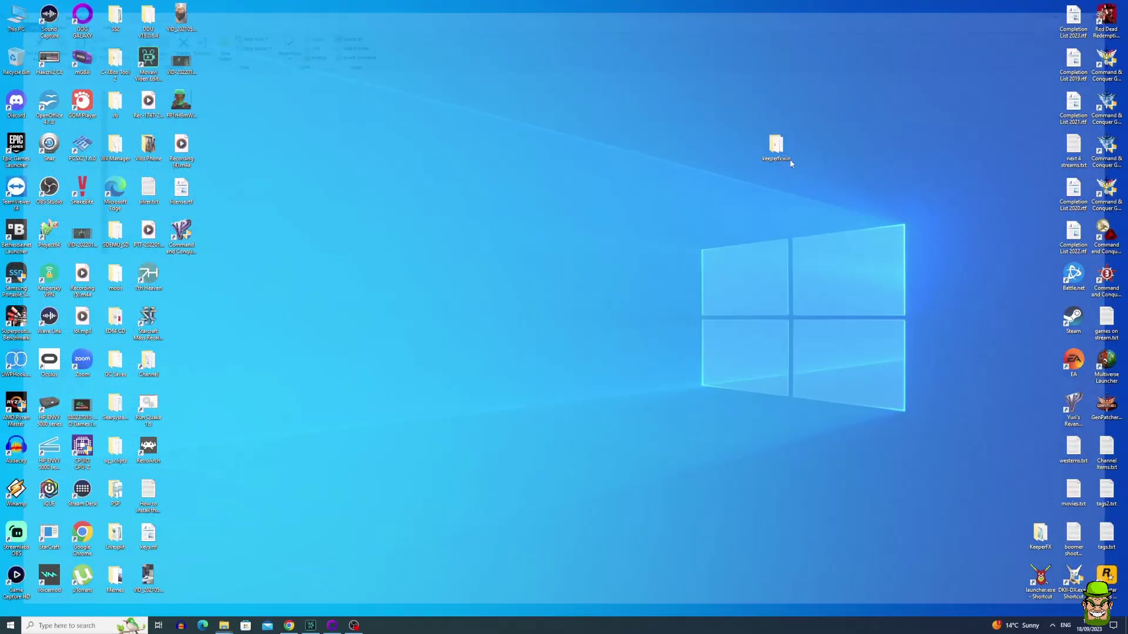
{"action": "double_click", "coordinate": [782, 154]}
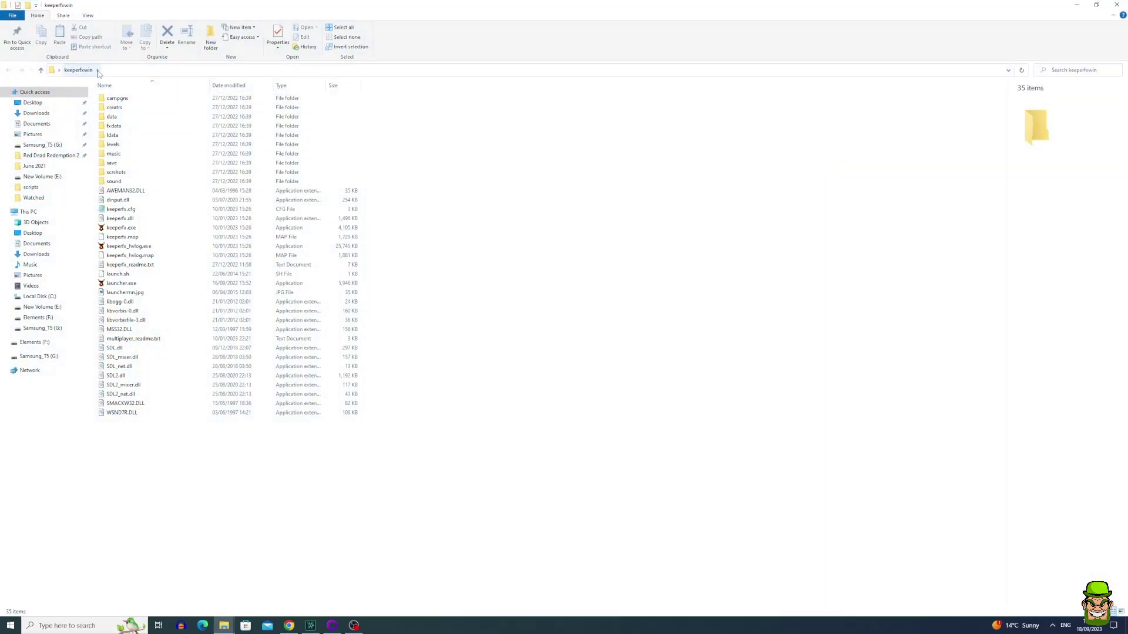
{"action": "right_click", "coordinate": [127, 286]}
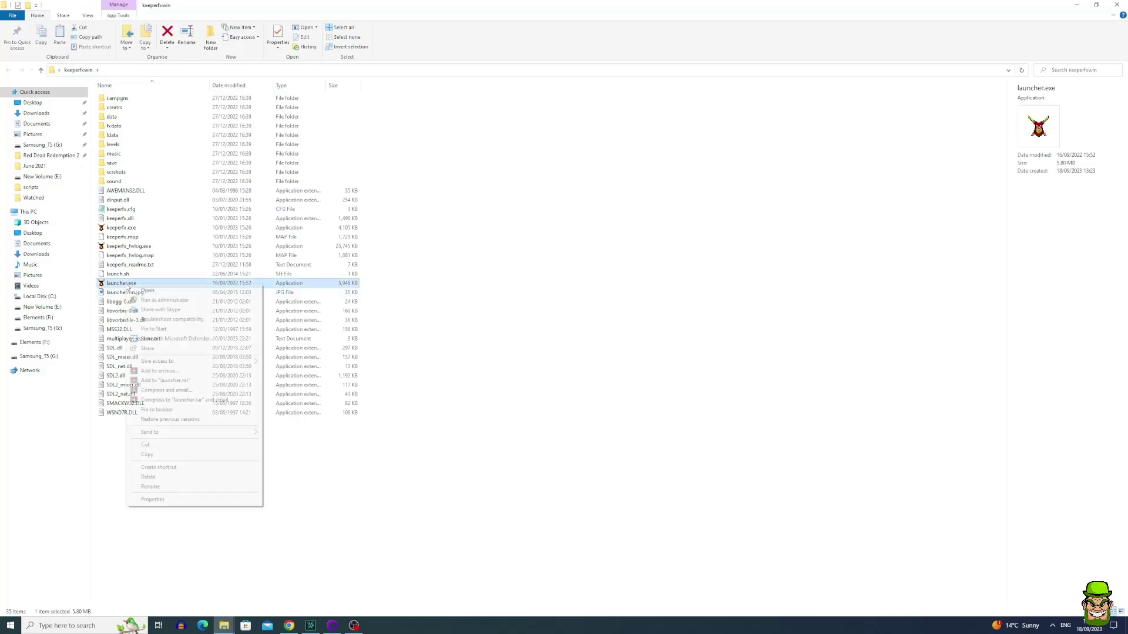
{"action": "left_click", "coordinate": [170, 300]}
{"action": "left_click", "coordinate": [512, 406]}
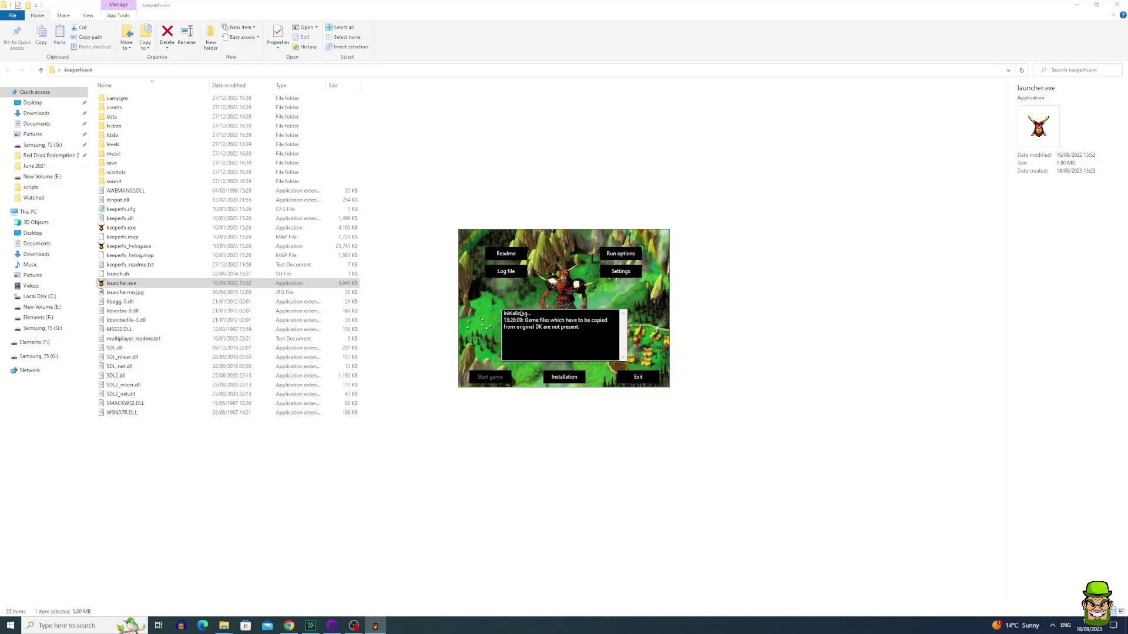
Step: Install the original game files into KeeperFX by copying them from the Dungeon Keeper Gold folder on drive C:
{"action": "left_click", "coordinate": [564, 378]}
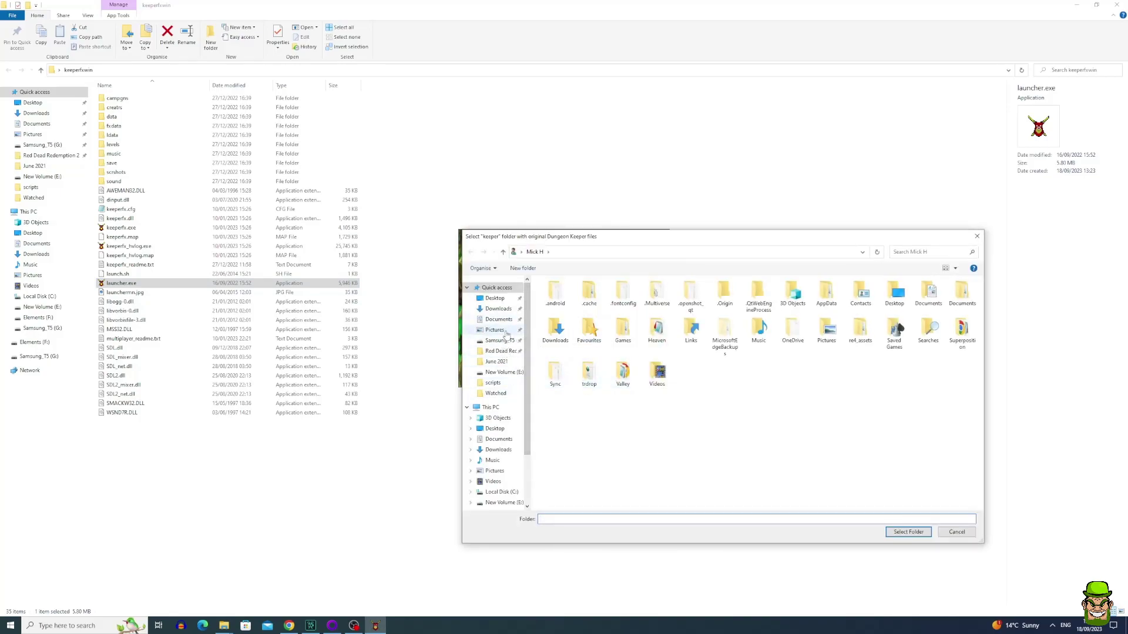
{"action": "left_click", "coordinate": [501, 492]}
{"action": "left_click", "coordinate": [579, 322]}
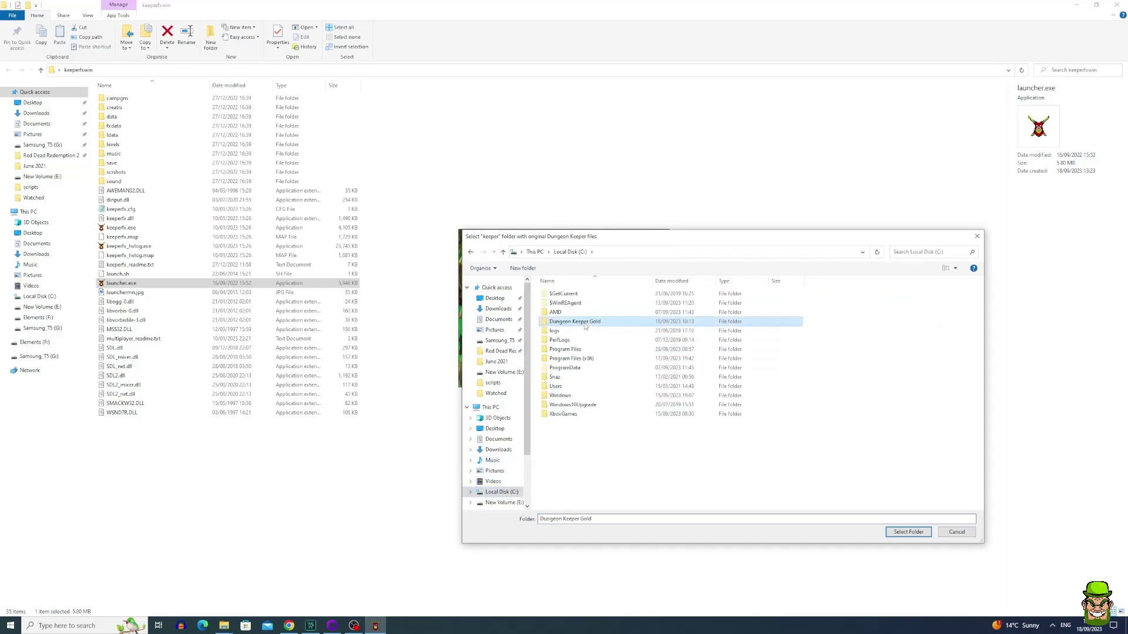
{"action": "left_click", "coordinate": [909, 531]}
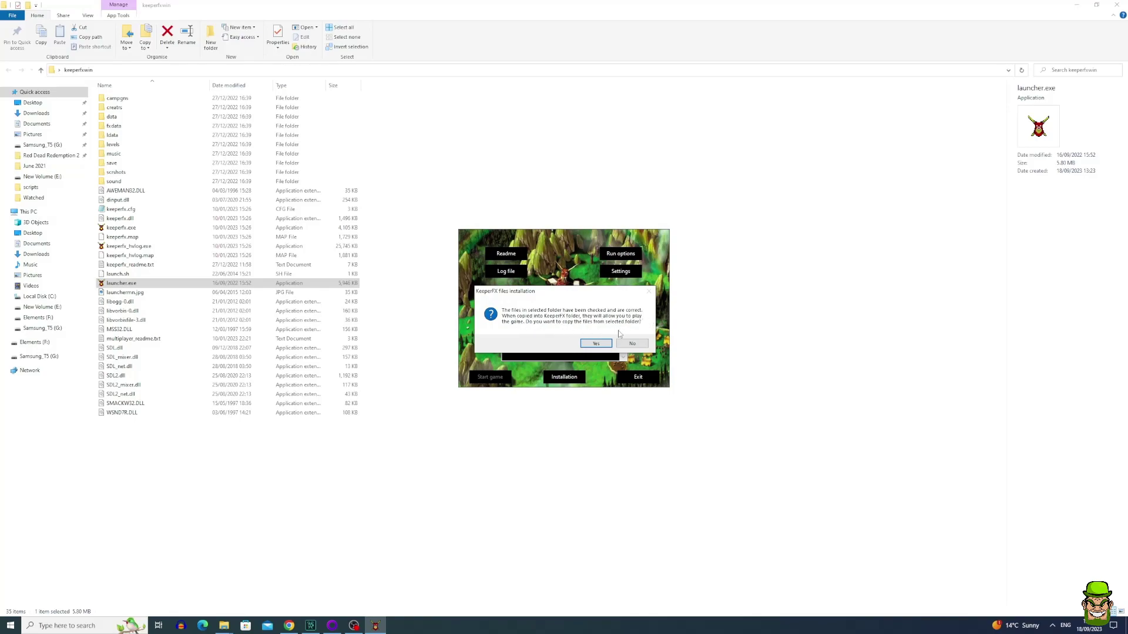
{"action": "left_click", "coordinate": [596, 345]}
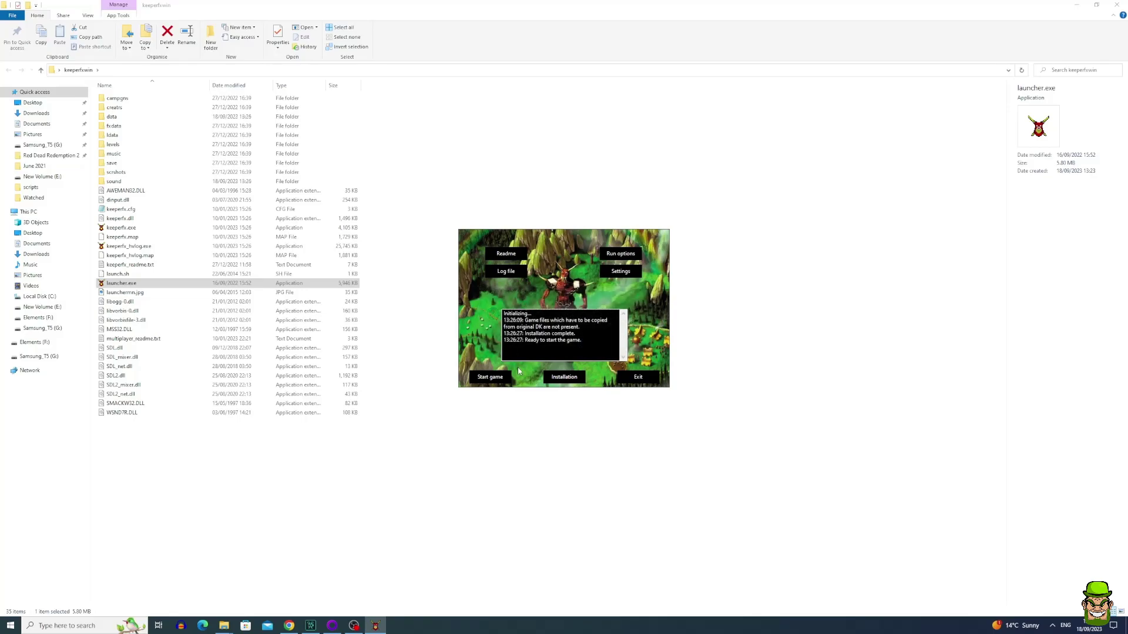
Step: Examine the KeeperFX launcher's command line run options and close them without storing changes
{"action": "left_click", "coordinate": [617, 255]}
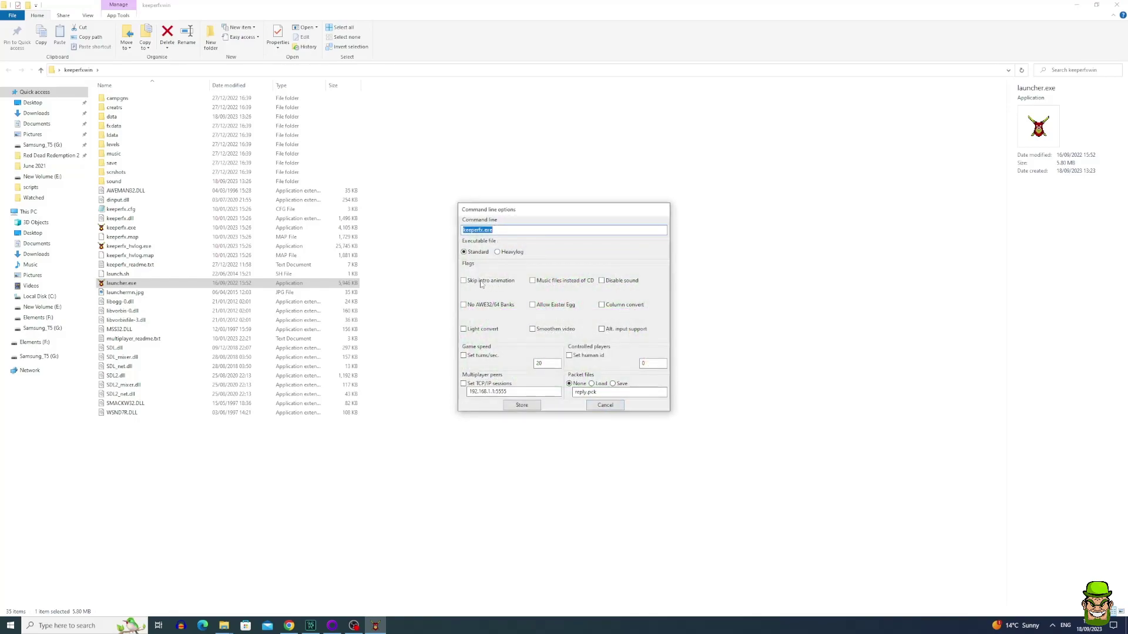
{"action": "mouse_move", "coordinate": [476, 285]}
{"action": "left_click", "coordinate": [604, 405]}
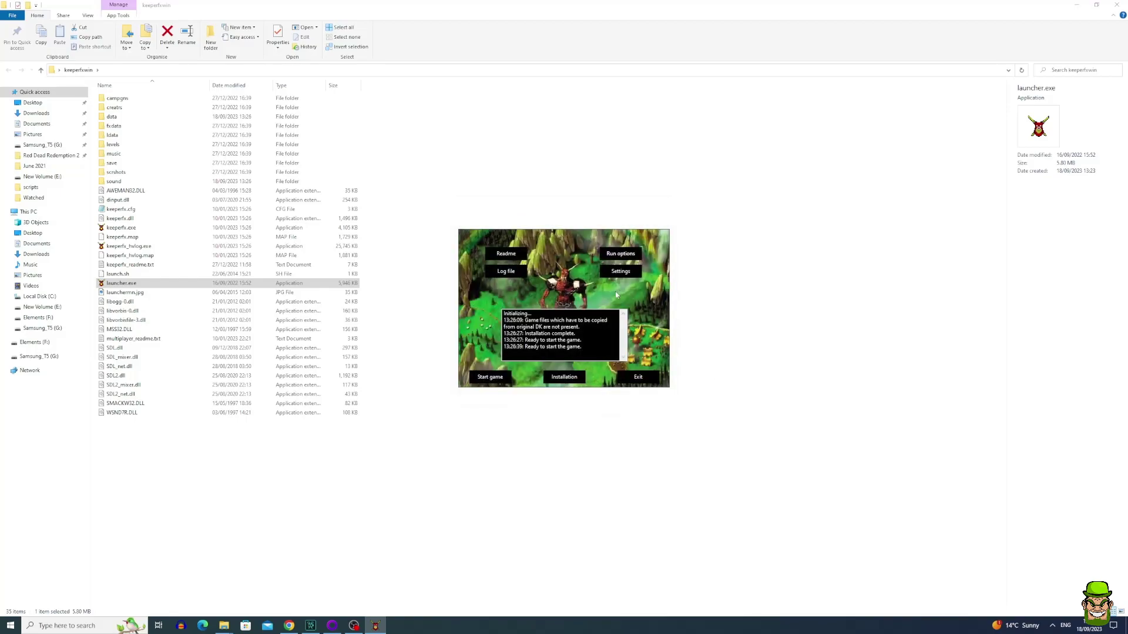
Step: Set the mouse sensitivity to 75 in the KeeperFX launcher settings and save the configuration
{"action": "left_click", "coordinate": [620, 273]}
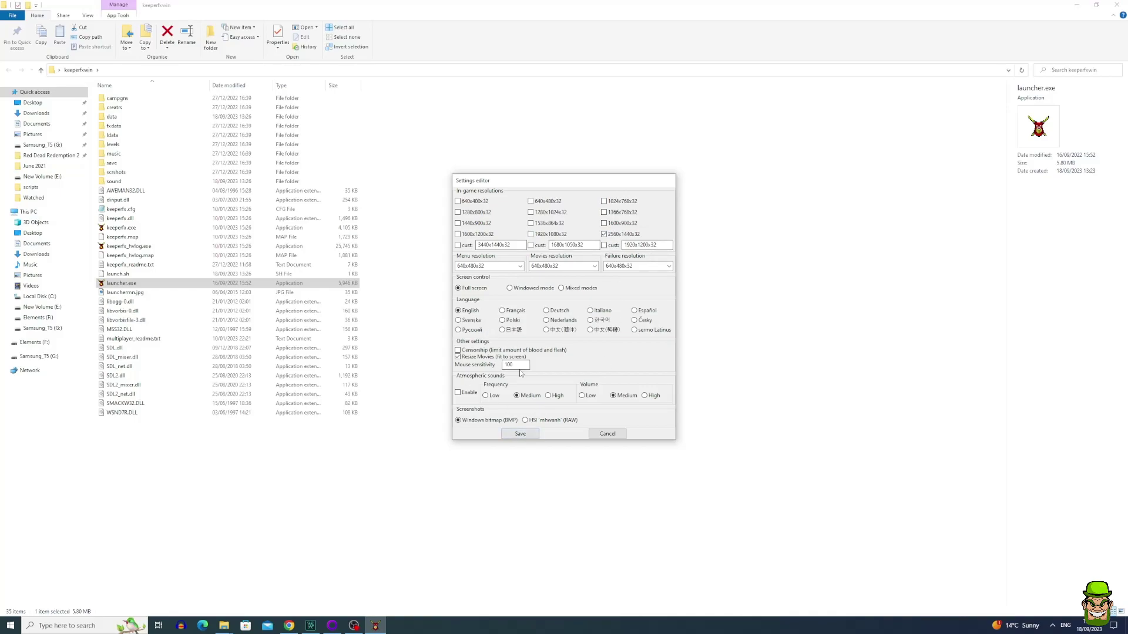
{"action": "type", "text": "75"}
{"action": "left_click", "coordinate": [521, 435]}
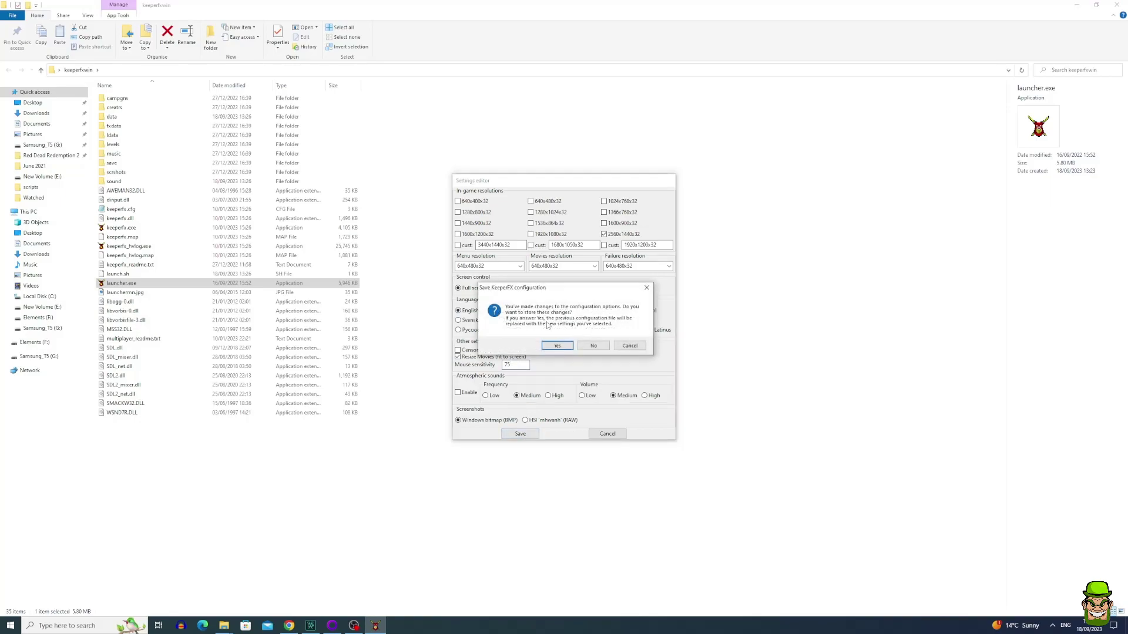
{"action": "left_click", "coordinate": [558, 347]}
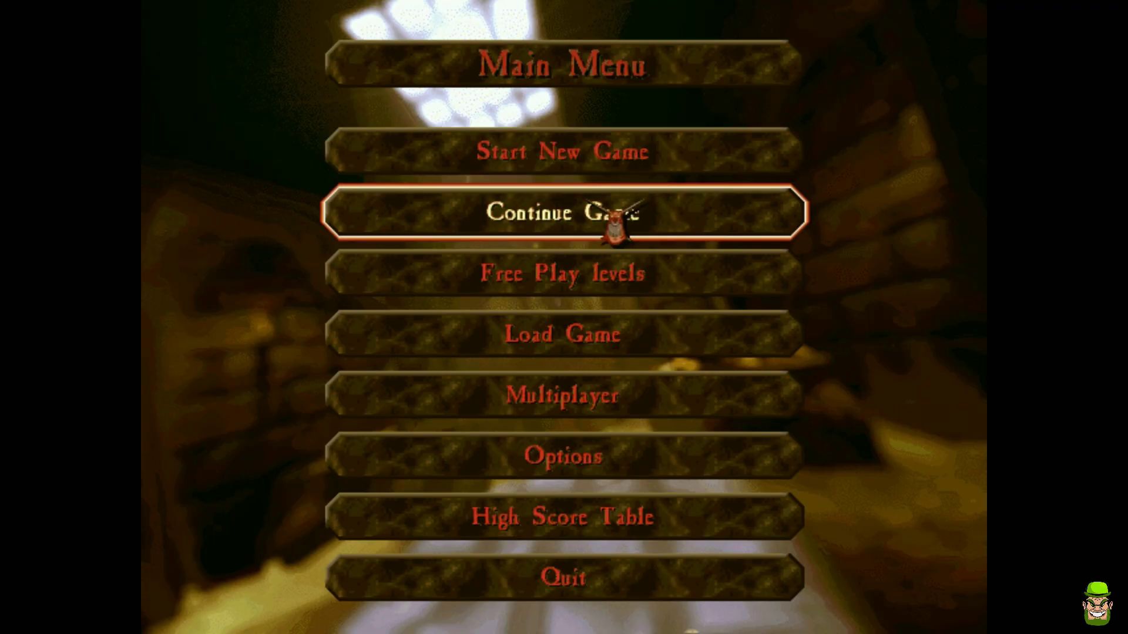
Step: Continue the existing campaign game from the KeeperFX main menu
{"action": "left_click", "coordinate": [599, 211]}
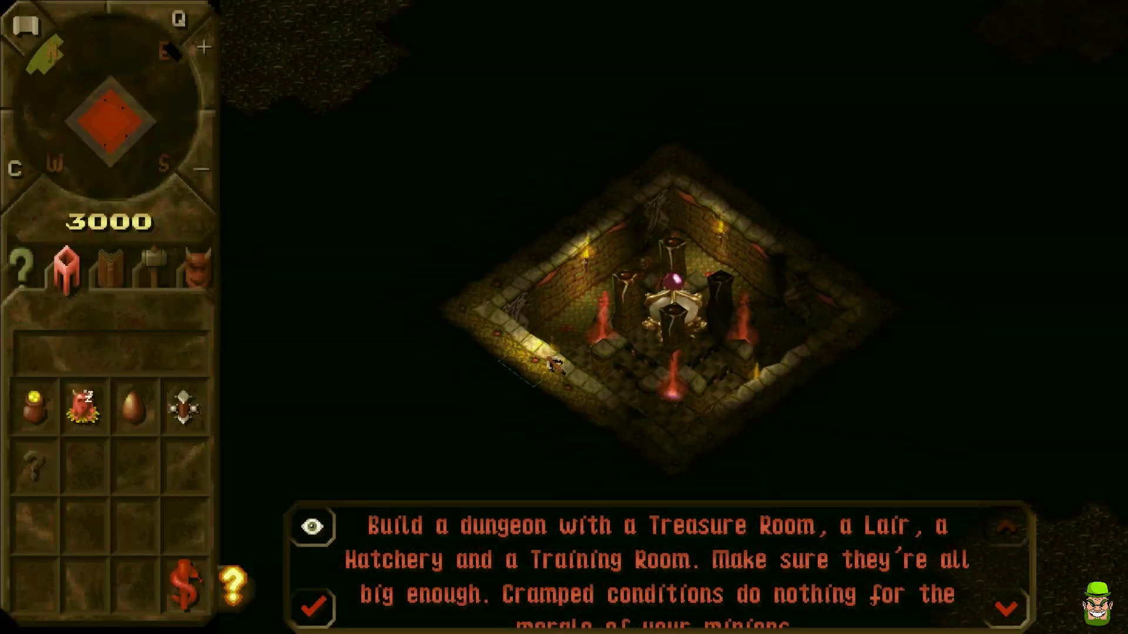
Step: Tag the gold seam, the earth between it and the dungeon heart, and another square plot beside the heart for digging
{"action": "scroll", "coordinate": [718, 315], "scroll_direction": "down", "scroll_amount": 2}
{"action": "key", "text": "Right"}
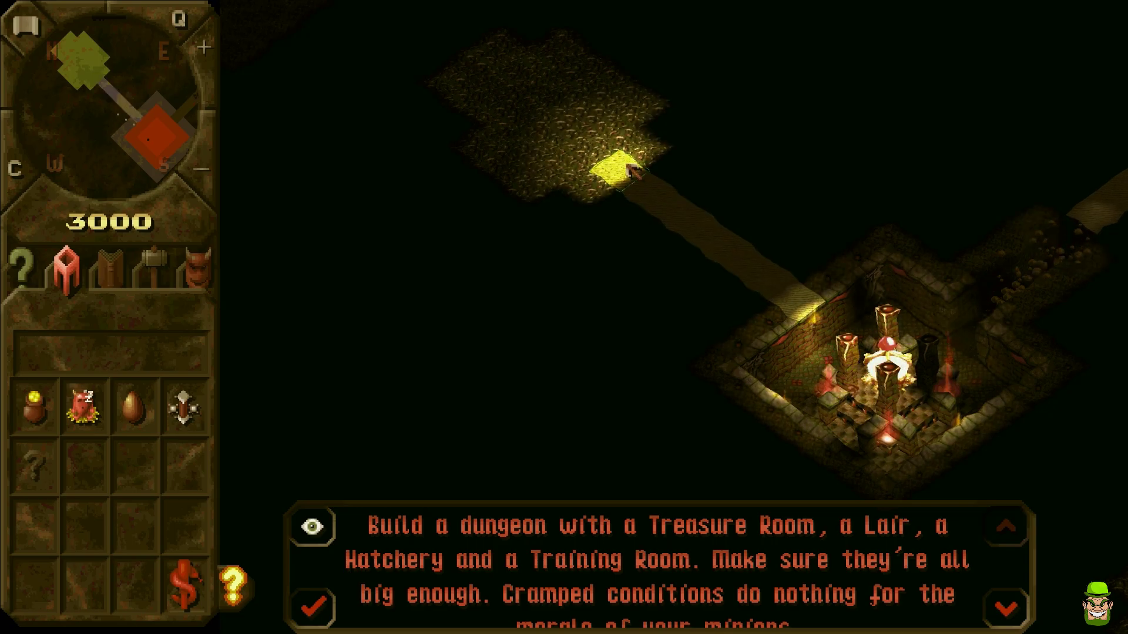
{"action": "mouse_move", "coordinate": [585, 178]}
{"action": "left_mouse_down"}
{"action": "mouse_move", "coordinate": [638, 134]}
{"action": "mouse_move", "coordinate": [516, 172]}
{"action": "mouse_move", "coordinate": [470, 140]}
{"action": "mouse_move", "coordinate": [540, 109]}
{"action": "mouse_move", "coordinate": [642, 101]}
{"action": "mouse_move", "coordinate": [541, 58]}
{"action": "mouse_move", "coordinate": [543, 88]}
{"action": "mouse_move", "coordinate": [478, 55]}
{"action": "mouse_move", "coordinate": [470, 96]}
{"action": "left_mouse_up"}
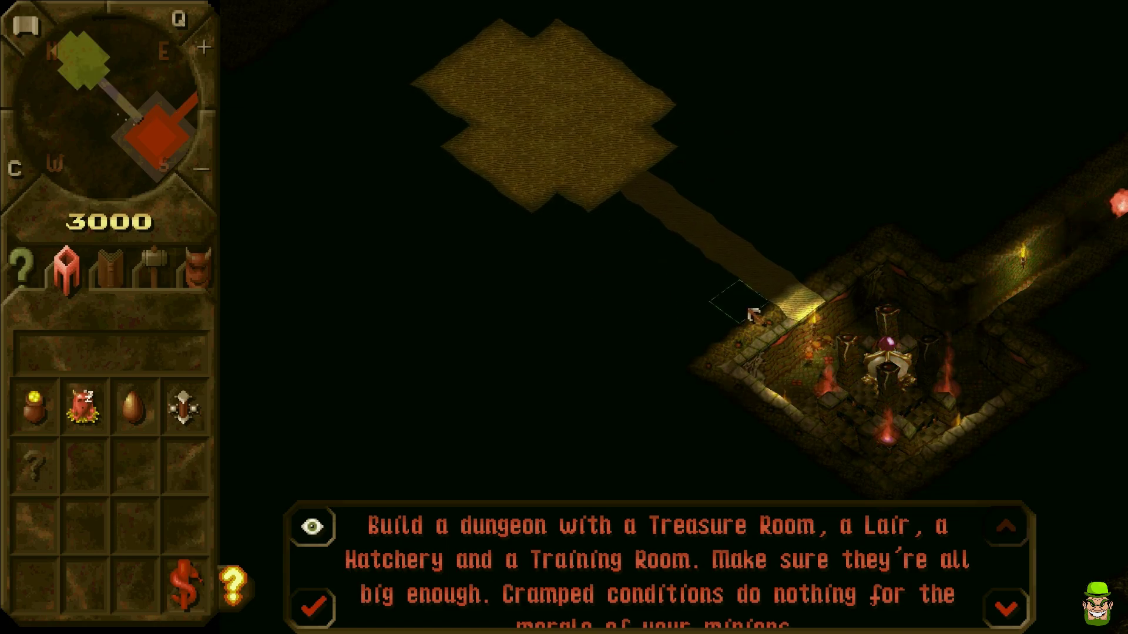
{"action": "mouse_move", "coordinate": [751, 314]}
{"action": "left_mouse_down"}
{"action": "mouse_move", "coordinate": [715, 327]}
{"action": "mouse_move", "coordinate": [658, 262]}
{"action": "mouse_move", "coordinate": [756, 210]}
{"action": "left_mouse_up"}
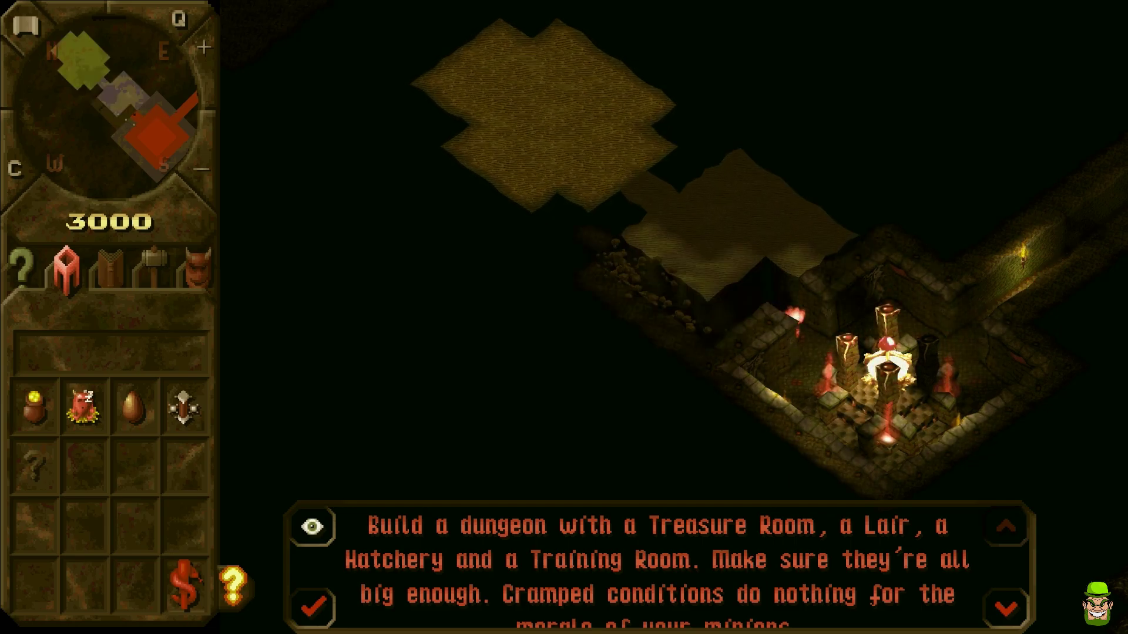
{"action": "key", "text": "Down"}
{"action": "key", "text": "Right"}
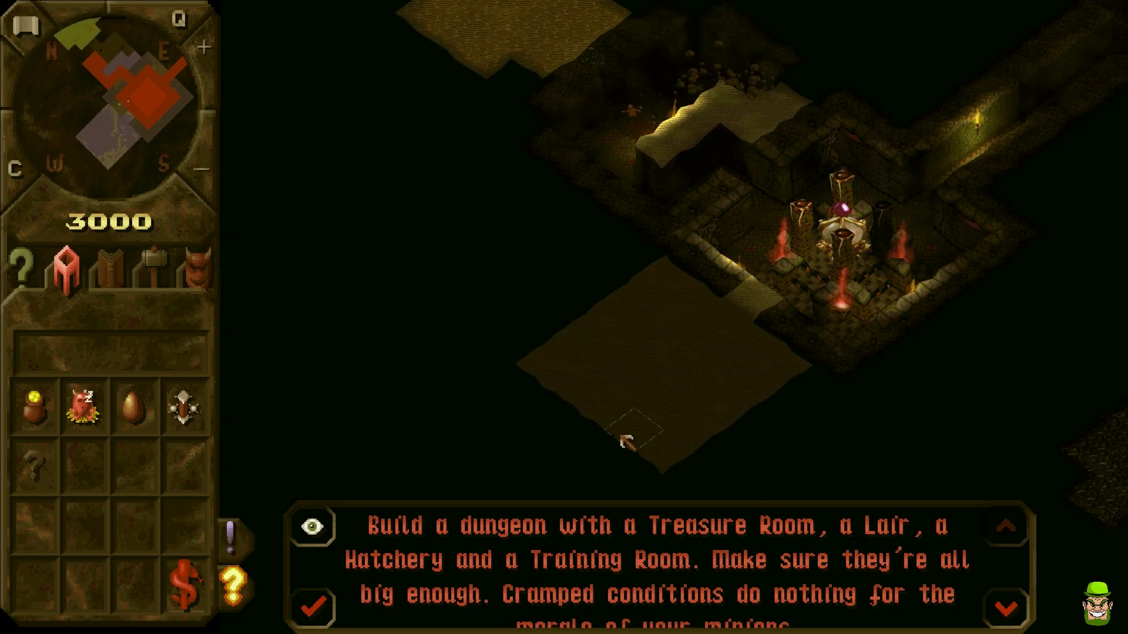
Step: Build a Lair across the excavated room on the south side of the dungeon heart
{"action": "key", "text": "Delete"}
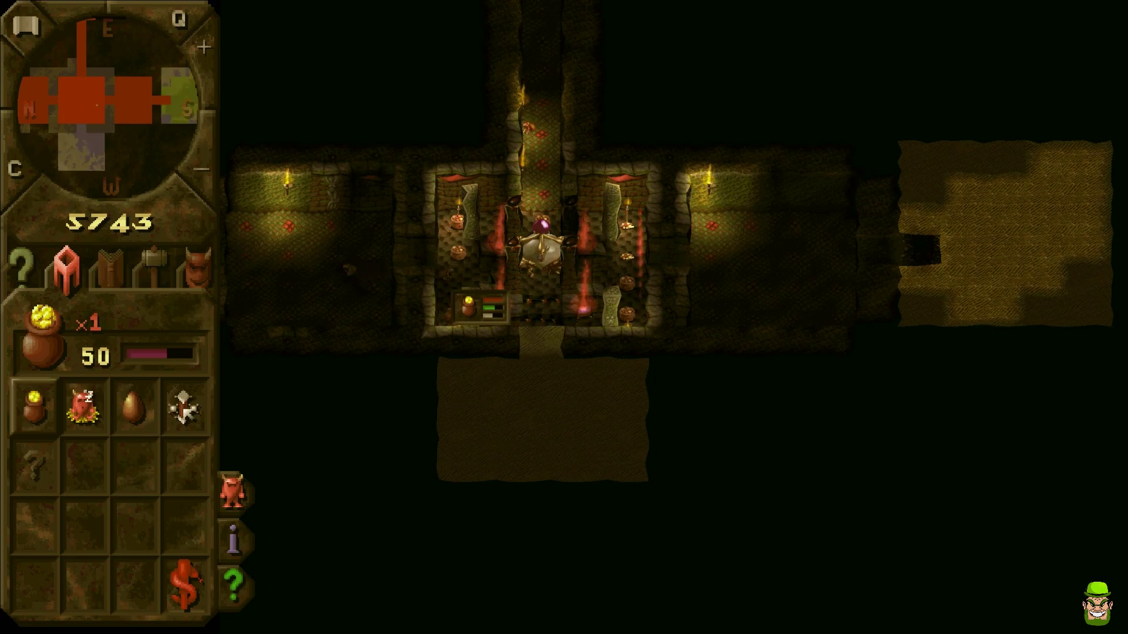
{"action": "left_click", "coordinate": [83, 405]}
{"action": "left_click", "coordinate": [726, 182]}
{"action": "left_click_drag", "start_coordinate": [726, 198], "coordinate": [801, 162]}
{"action": "key", "text": "Up"}
{"action": "key", "text": "Down"}
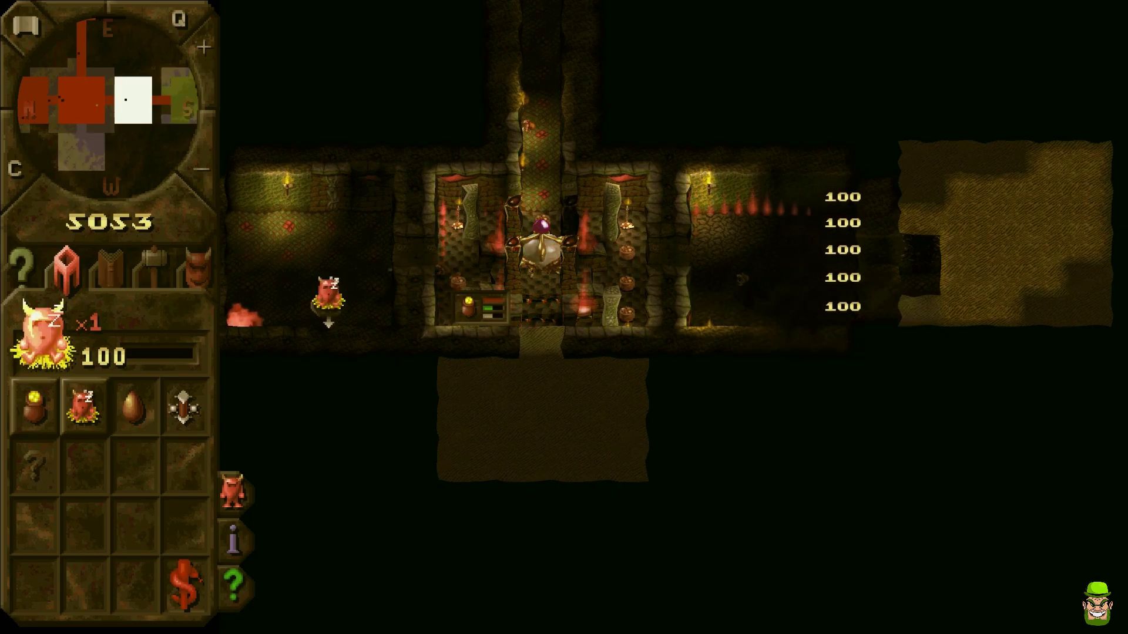
{"action": "key", "text": "Left"}
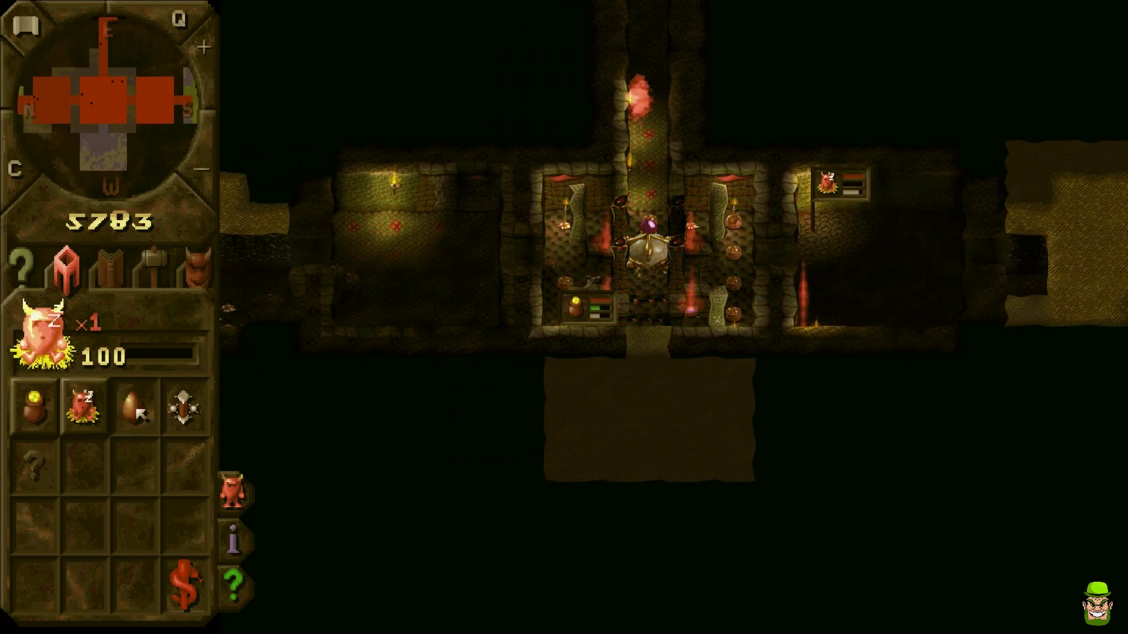
Step: Build a Hatchery across the excavated room on the north side of the dungeon heart
{"action": "left_click", "coordinate": [133, 405]}
{"action": "left_click_drag", "start_coordinate": [470, 239], "coordinate": [478, 317]}
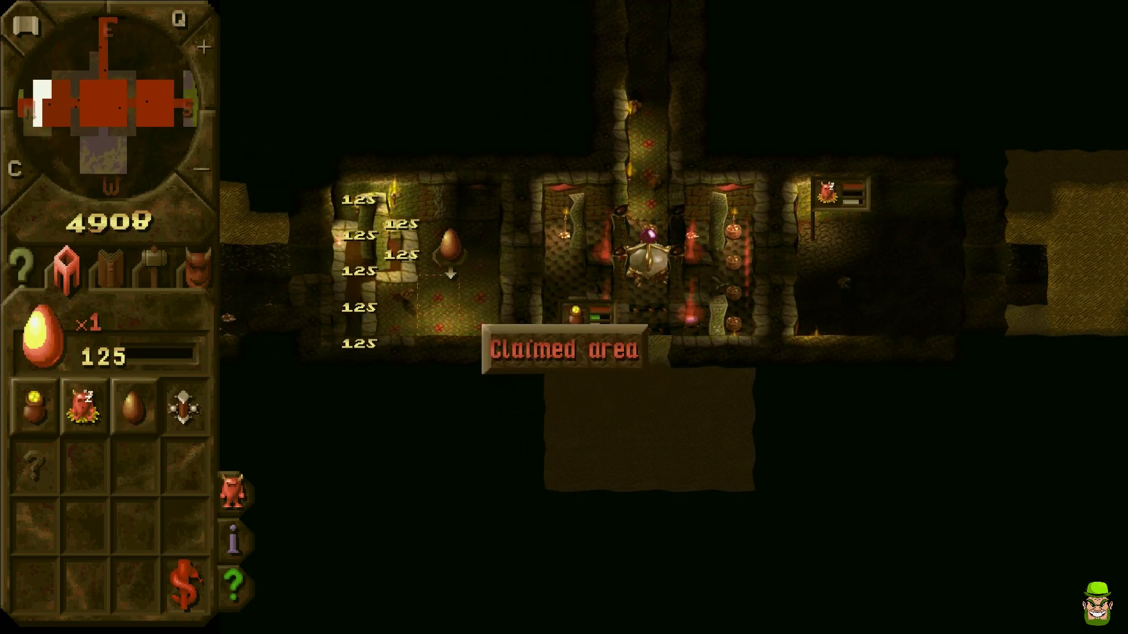
{"action": "key", "text": "Right"}
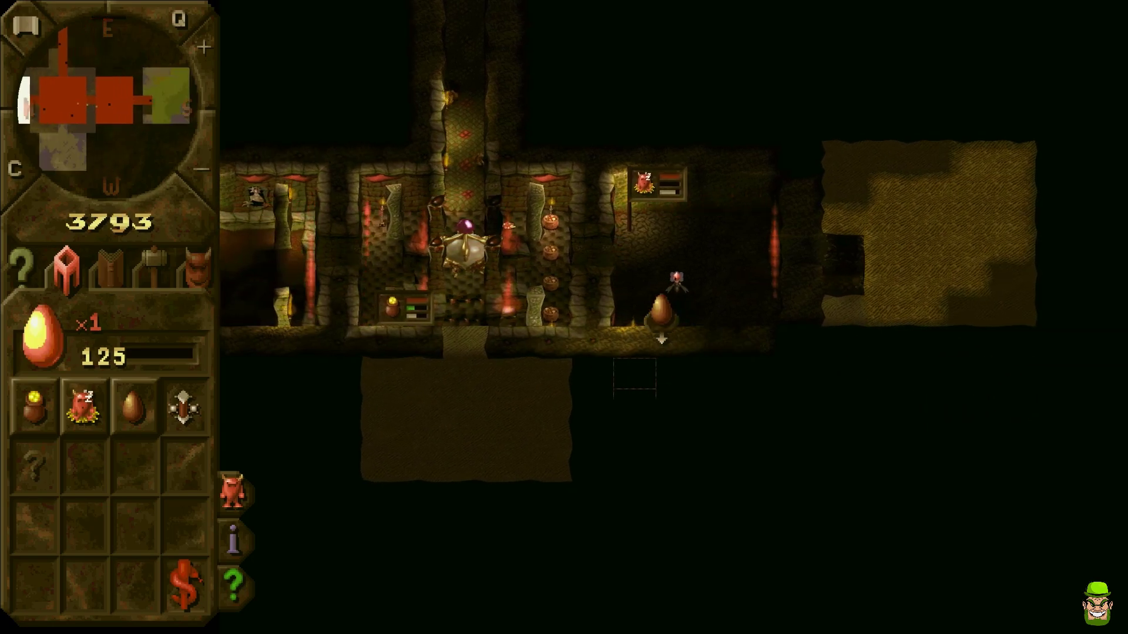
{"action": "scroll", "coordinate": [906, 189], "scroll_direction": "down", "scroll_amount": 3}
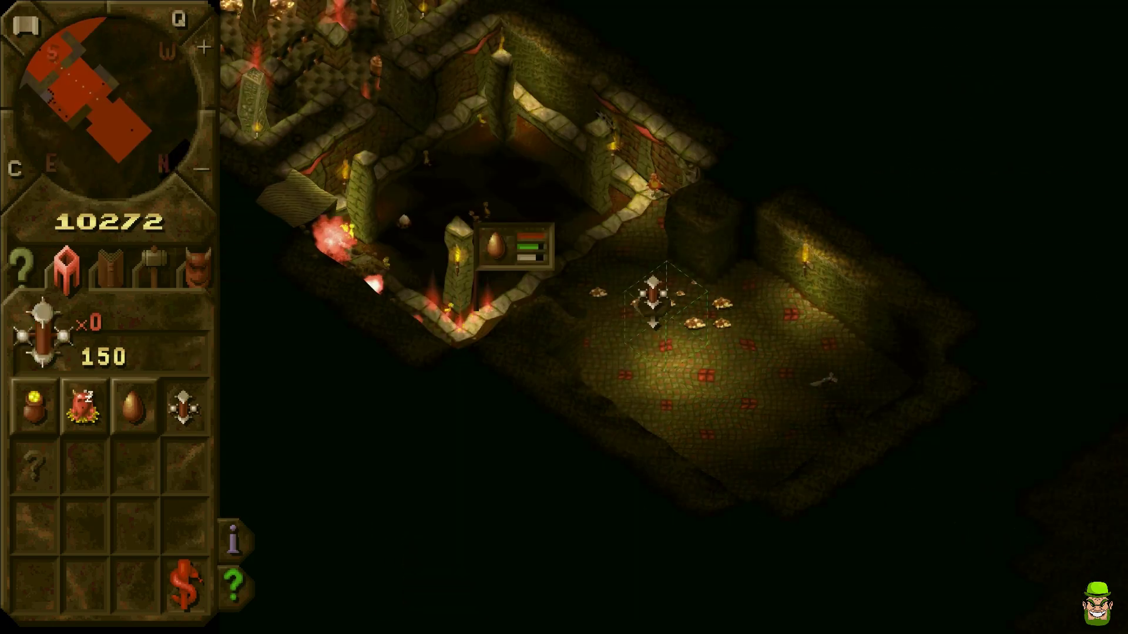
{"action": "left_click_drag", "start_coordinate": [577, 323], "coordinate": [904, 304]}
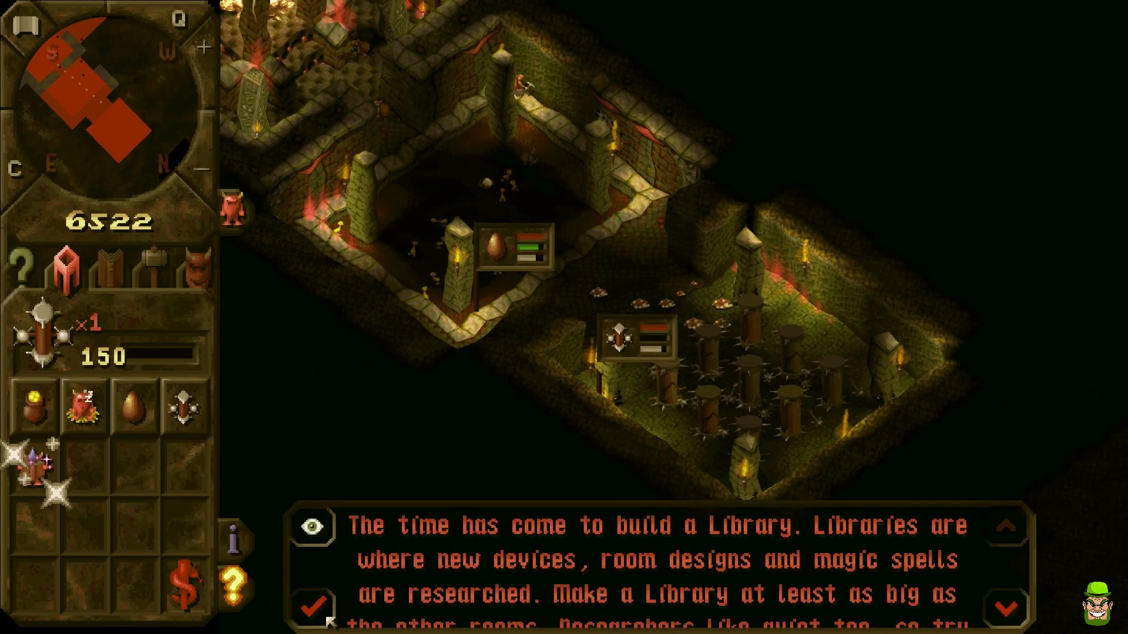
Step: Dismiss the objective message and build a Library across the empty room west of the dungeon heart
{"action": "left_click", "coordinate": [306, 610]}
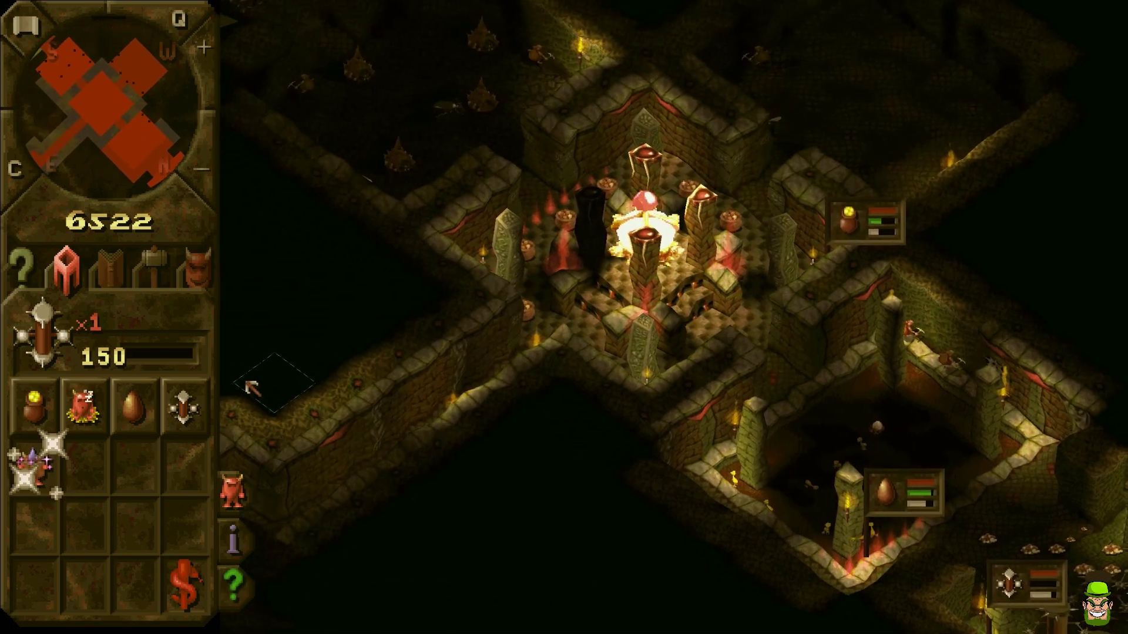
{"action": "key", "text": "Up"}
{"action": "key", "text": "Right"}
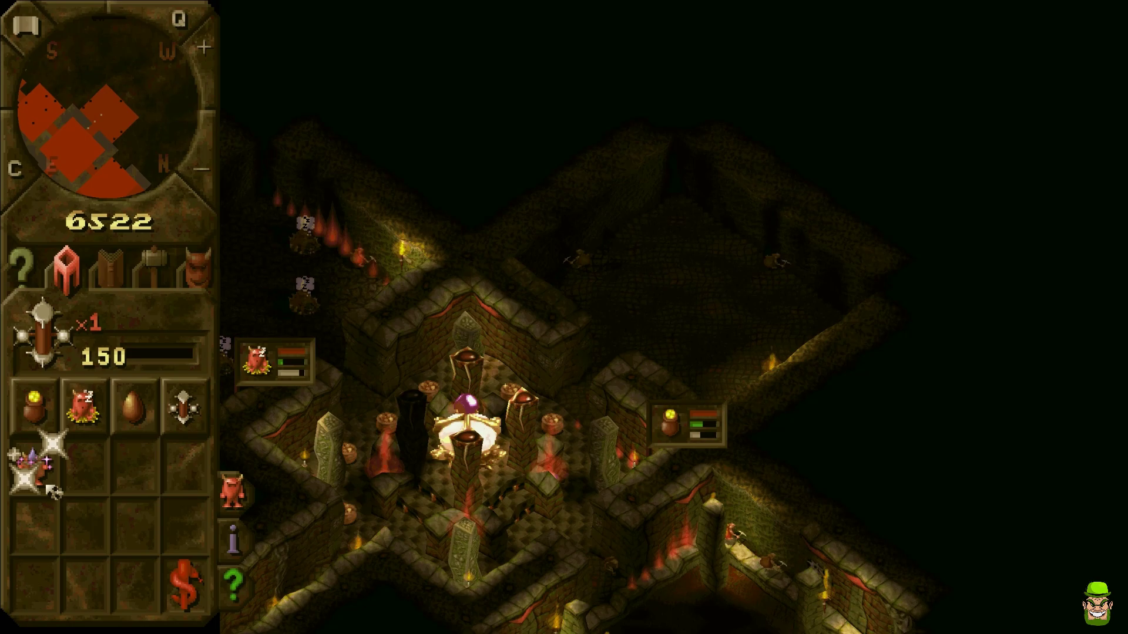
{"action": "left_click", "coordinate": [46, 483]}
{"action": "left_click_drag", "start_coordinate": [542, 246], "coordinate": [843, 235]}
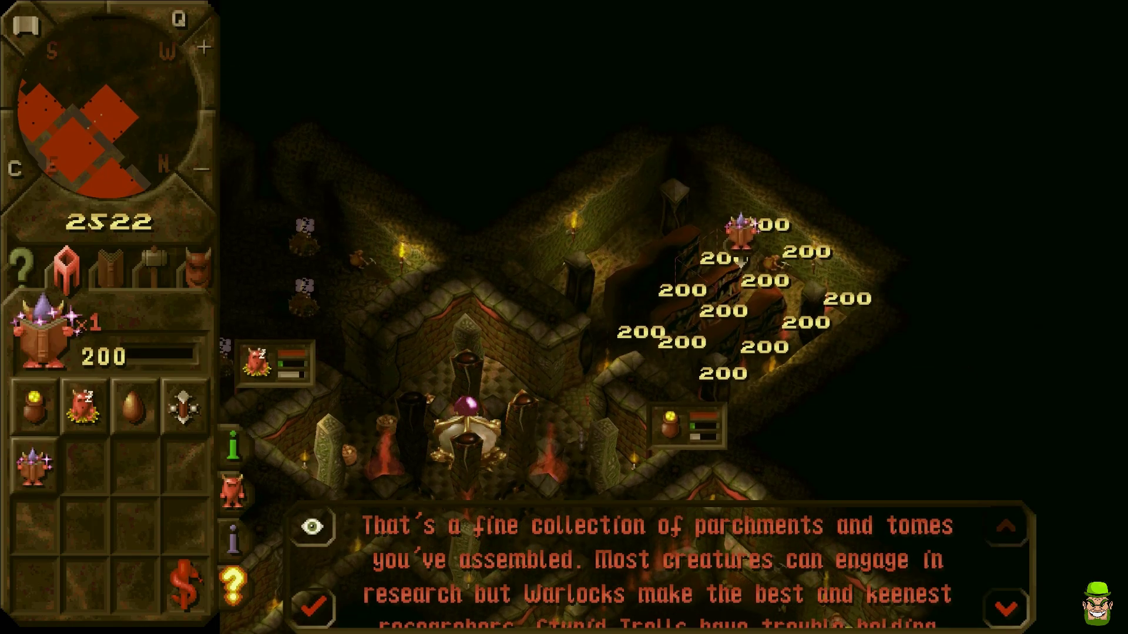
{"action": "key", "text": "Left"}
{"action": "key", "text": "Up"}
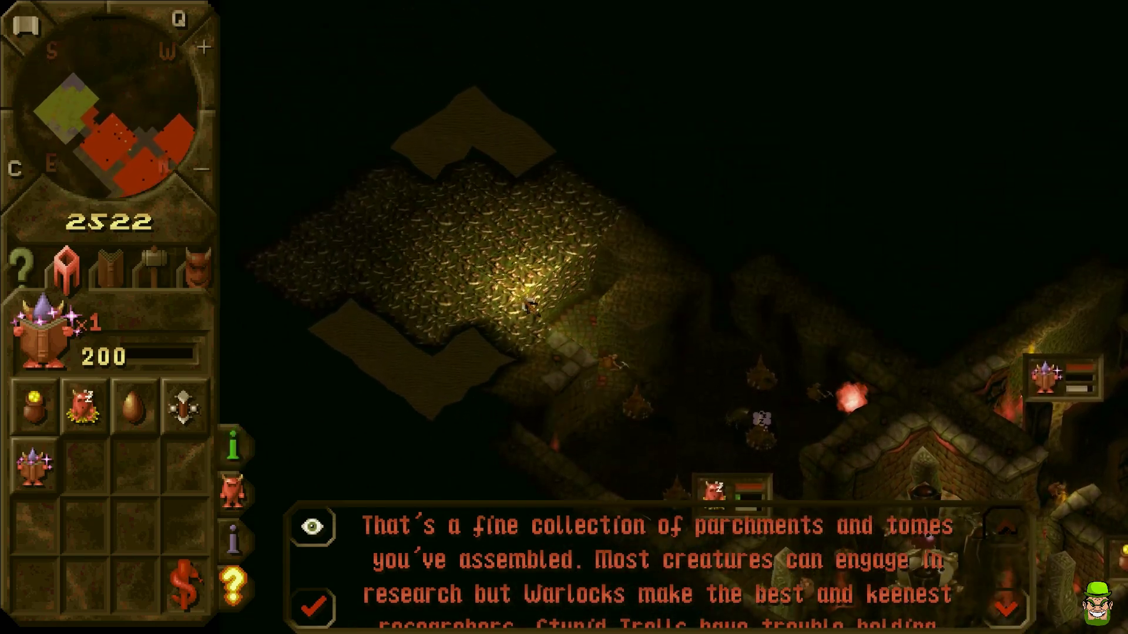
{"action": "key", "text": "Right"}
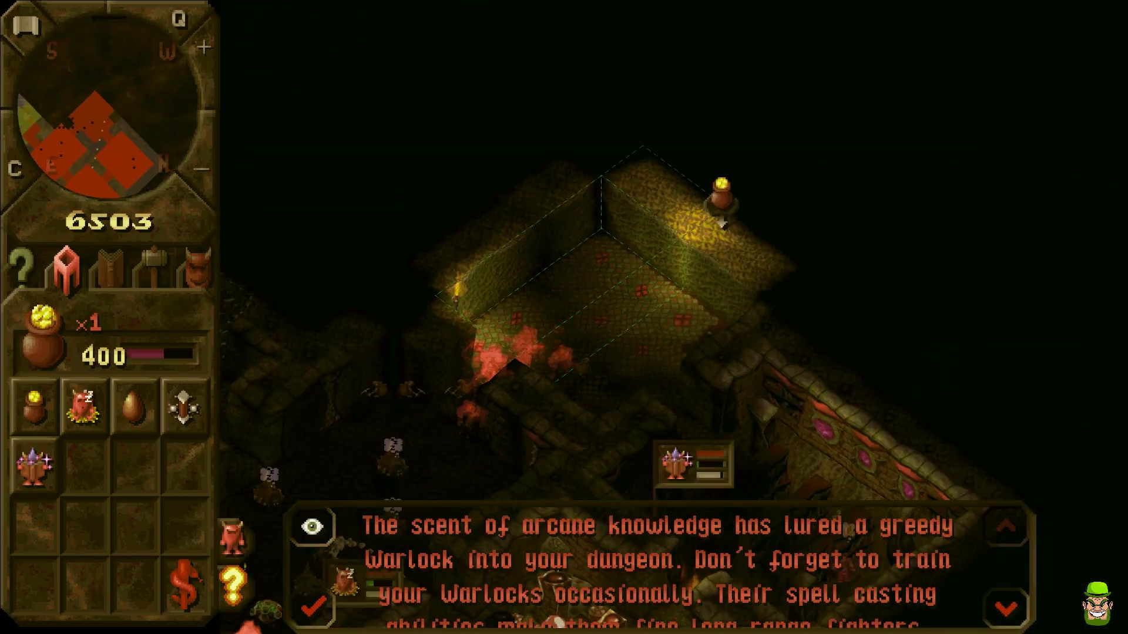
{"action": "left_click", "coordinate": [731, 310]}
Step: Pick up Warlocks and Demon Spawn from the Training Room and drop them into the fight between the Lair and the gold seam
{"action": "key", "text": "Up"}
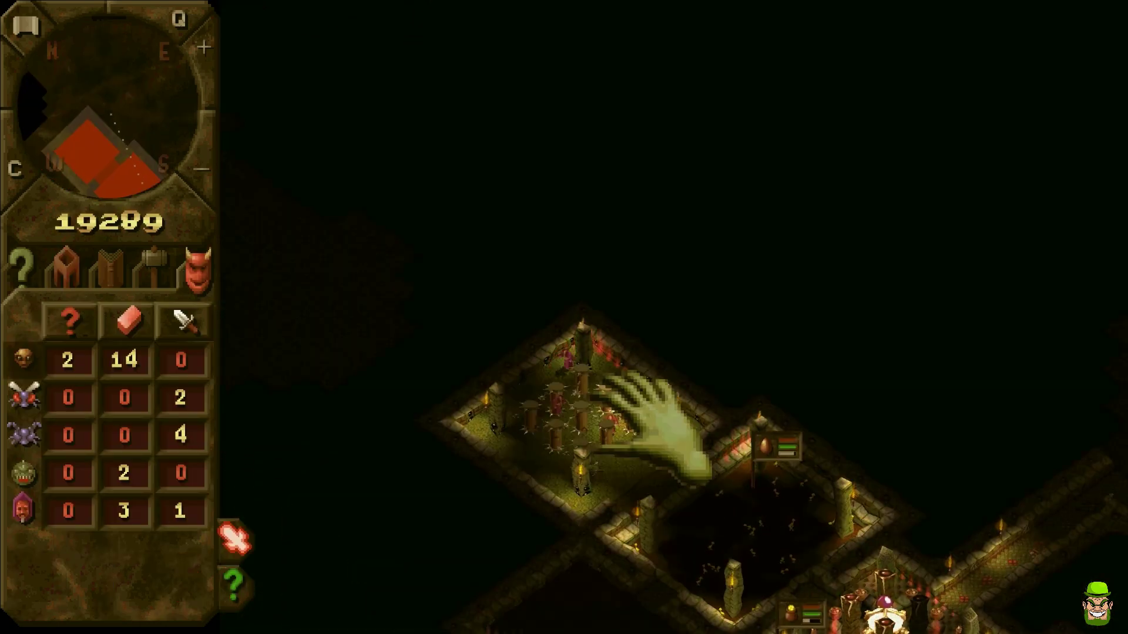
{"action": "left_click", "coordinate": [605, 364]}
{"action": "left_click", "coordinate": [608, 367]}
{"action": "left_click", "coordinate": [617, 376]}
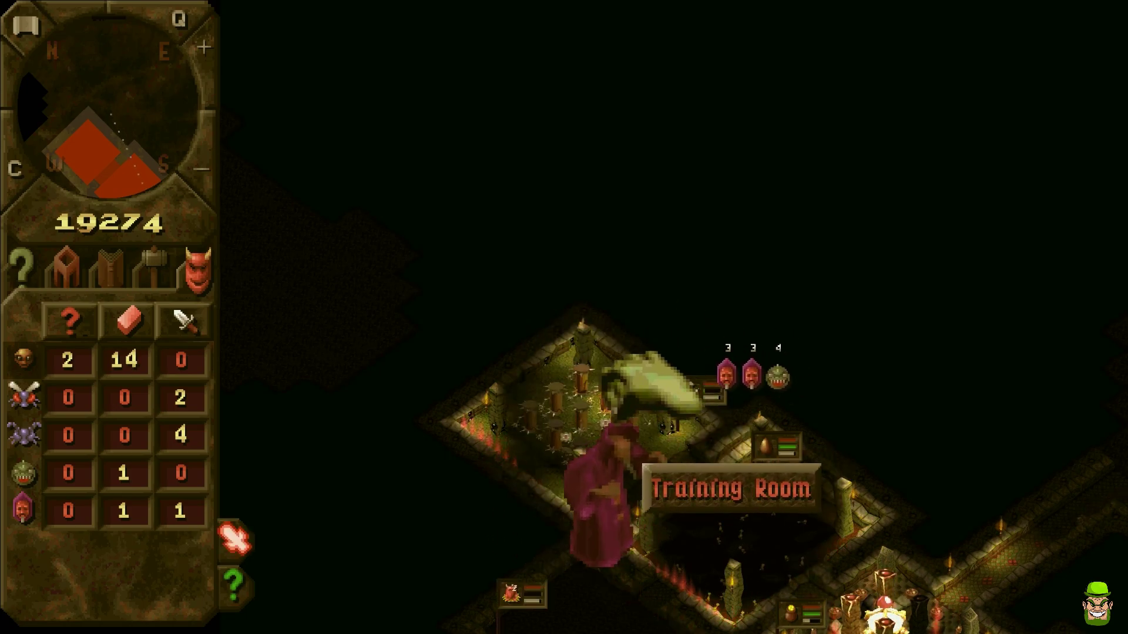
{"action": "left_click", "coordinate": [605, 464]}
{"action": "left_click", "coordinate": [605, 464]}
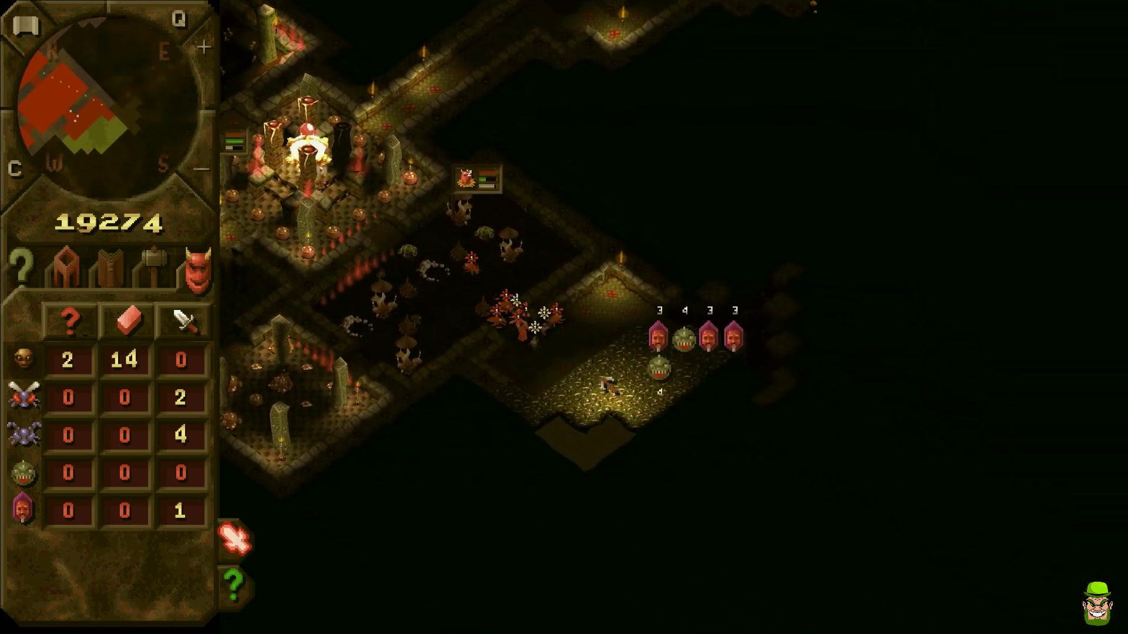
{"action": "right_click", "coordinate": [585, 291]}
{"action": "right_click", "coordinate": [549, 299]}
{"action": "right_click", "coordinate": [532, 332]}
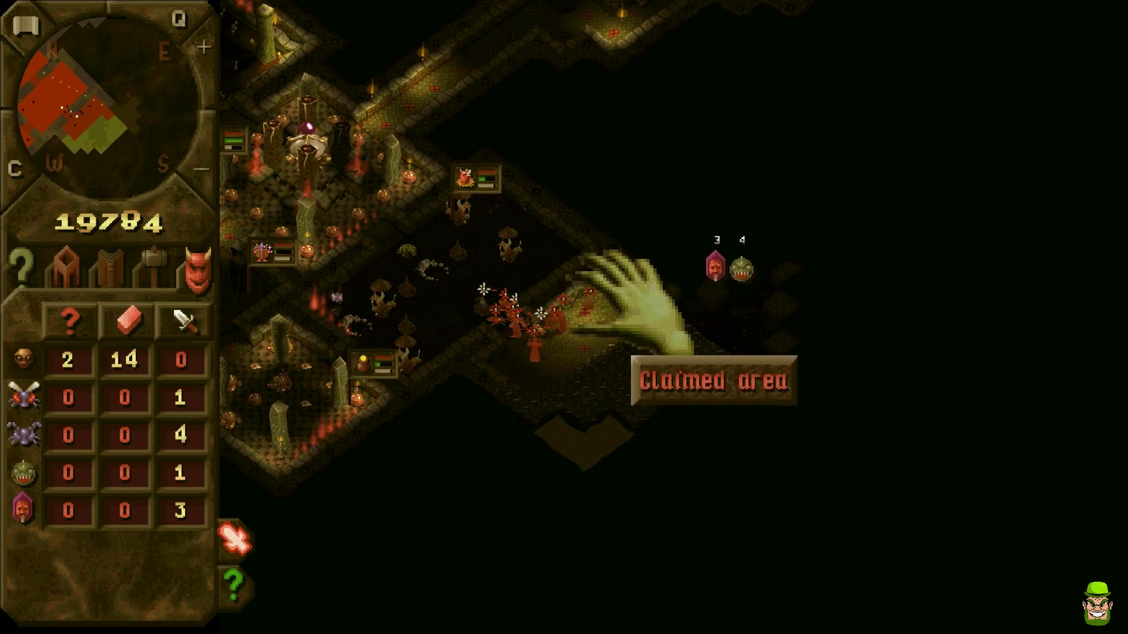
{"action": "right_click", "coordinate": [517, 323]}
{"action": "scroll", "coordinate": [499, 335], "scroll_direction": "up", "scroll_amount": 4}
{"action": "right_click", "coordinate": [441, 345]}
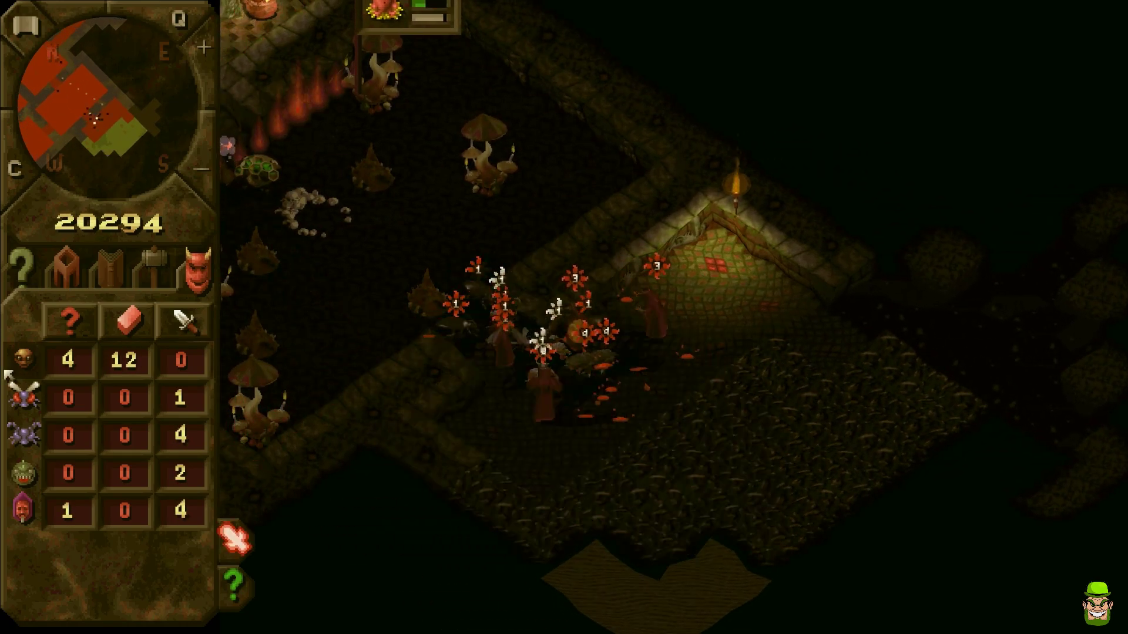
{"action": "key", "text": "Left"}
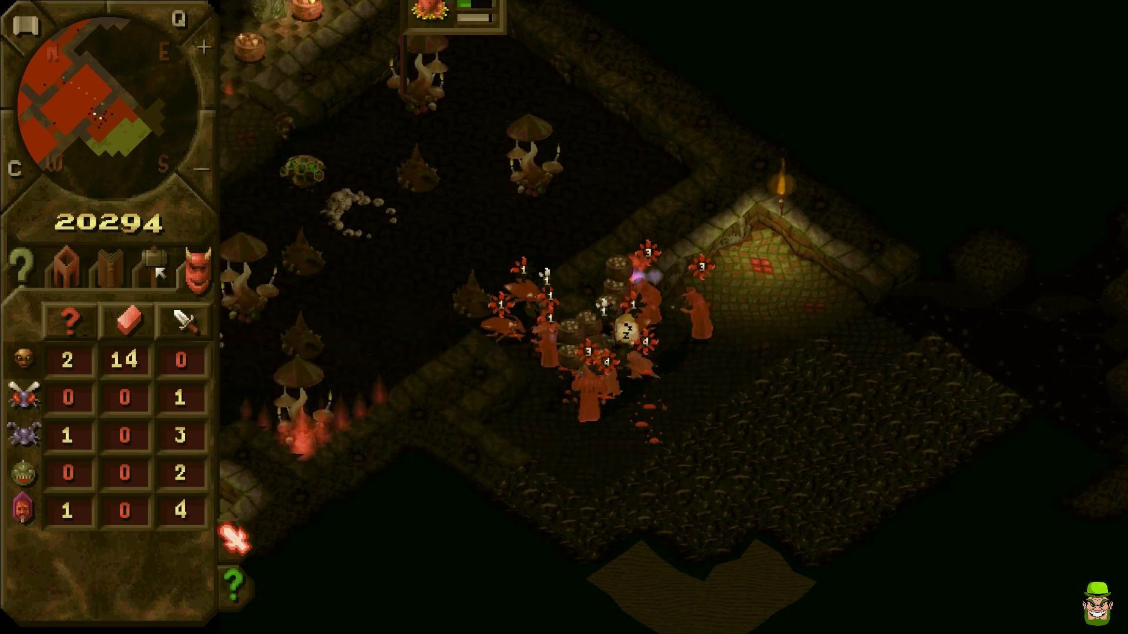
{"action": "left_click", "coordinate": [47, 268]}
{"action": "left_click", "coordinate": [26, 266]}
{"action": "left_click", "coordinate": [110, 268]}
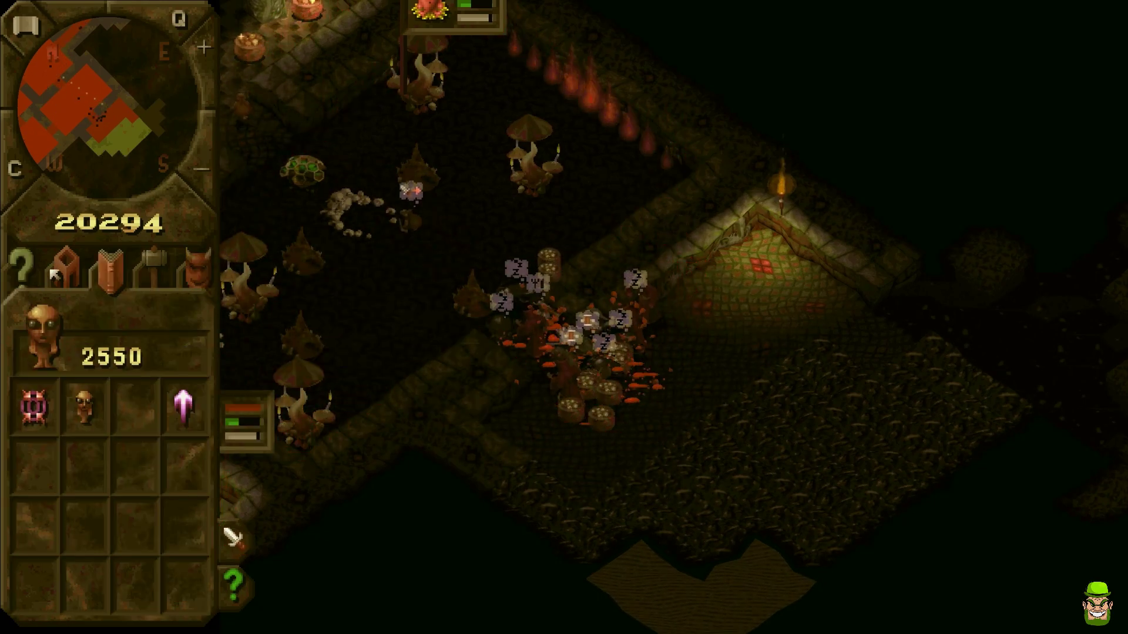
{"action": "left_click", "coordinate": [56, 274]}
{"action": "left_click", "coordinate": [198, 268]}
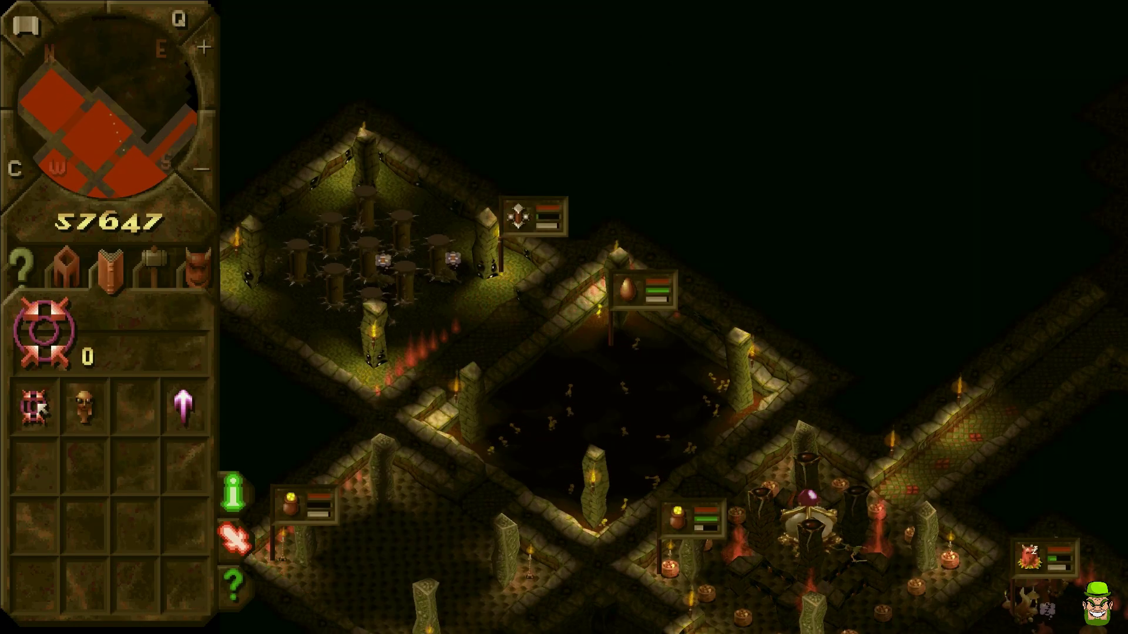
Step: Take control of a creature in the Training Room with the possession spell and return to the overhead dungeon view
{"action": "left_click", "coordinate": [402, 239]}
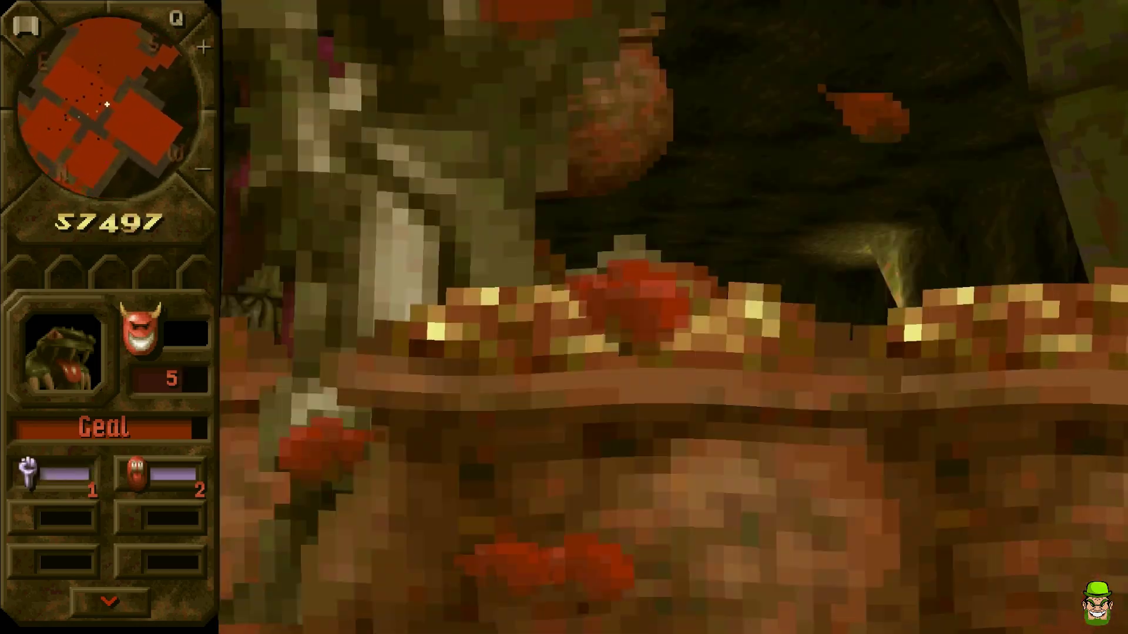
{"action": "right_click", "coordinate": [589, 302]}
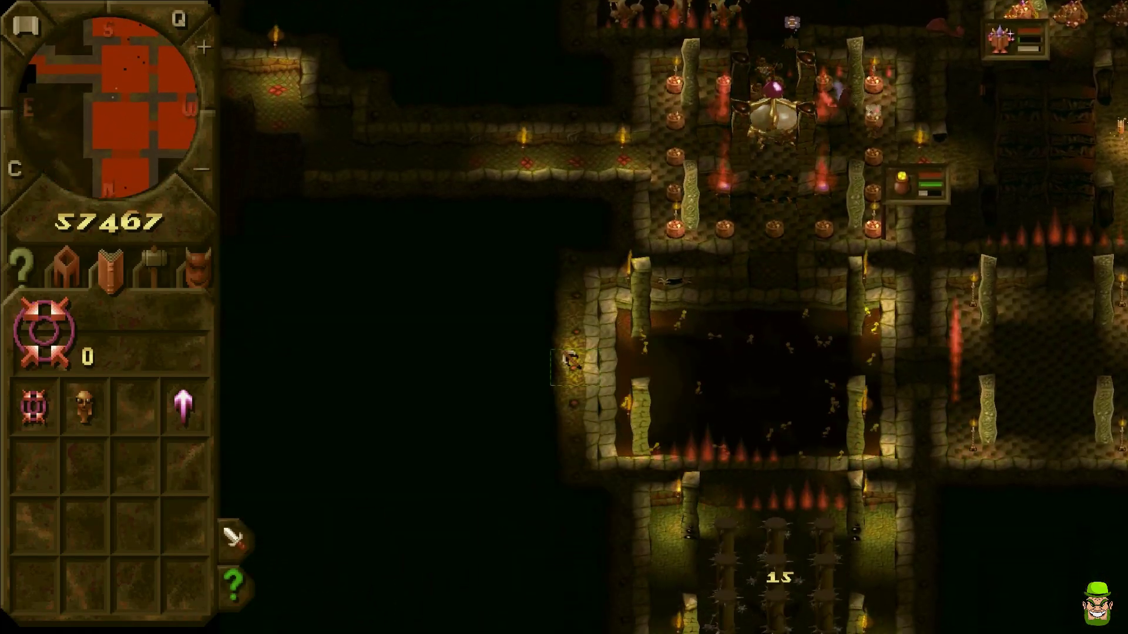
Step: Extend the Lair over the claimed floor along its southern edge and leave room placement
{"action": "mouse_move", "coordinate": [1122, 11]}
{"action": "mouse_move", "coordinate": [516, 4]}
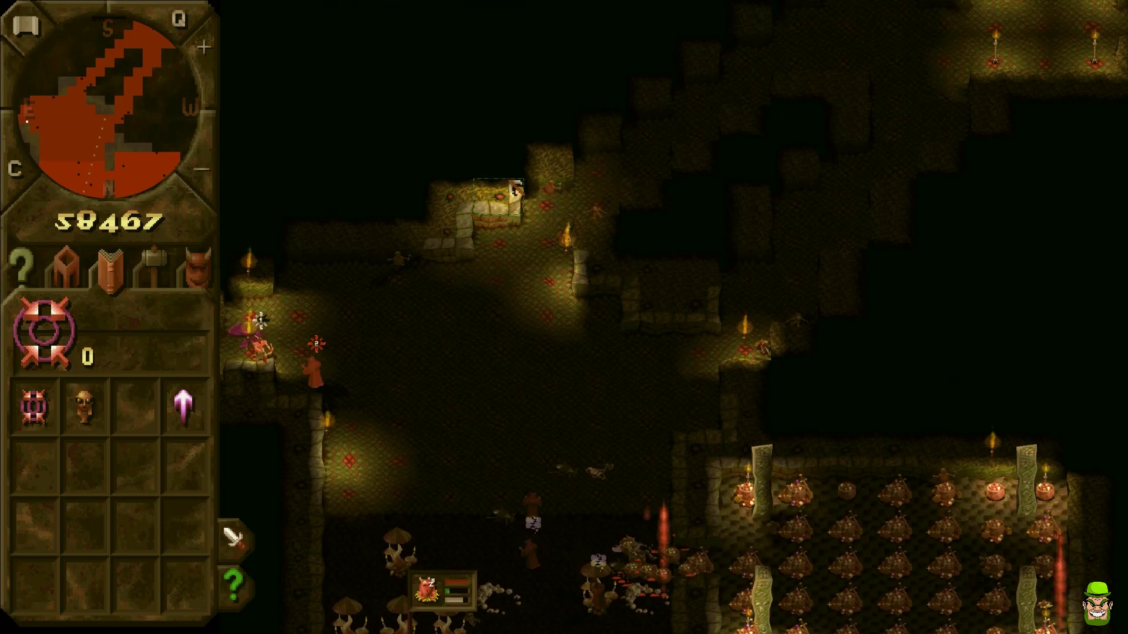
{"action": "left_click", "coordinate": [78, 265]}
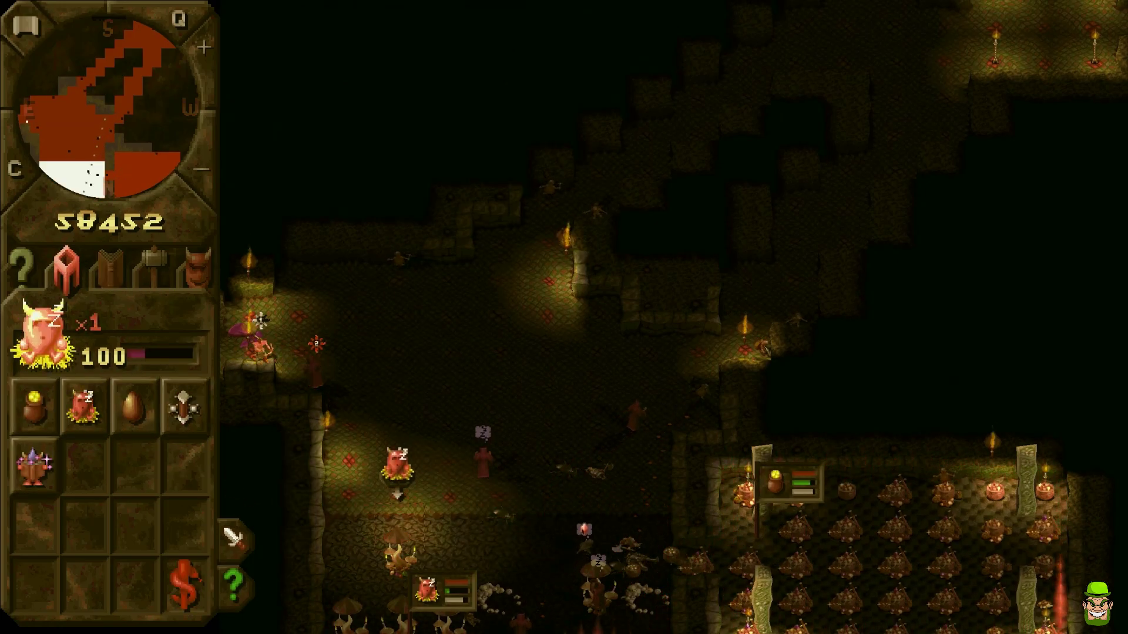
{"action": "left_click_drag", "start_coordinate": [354, 428], "coordinate": [660, 455]}
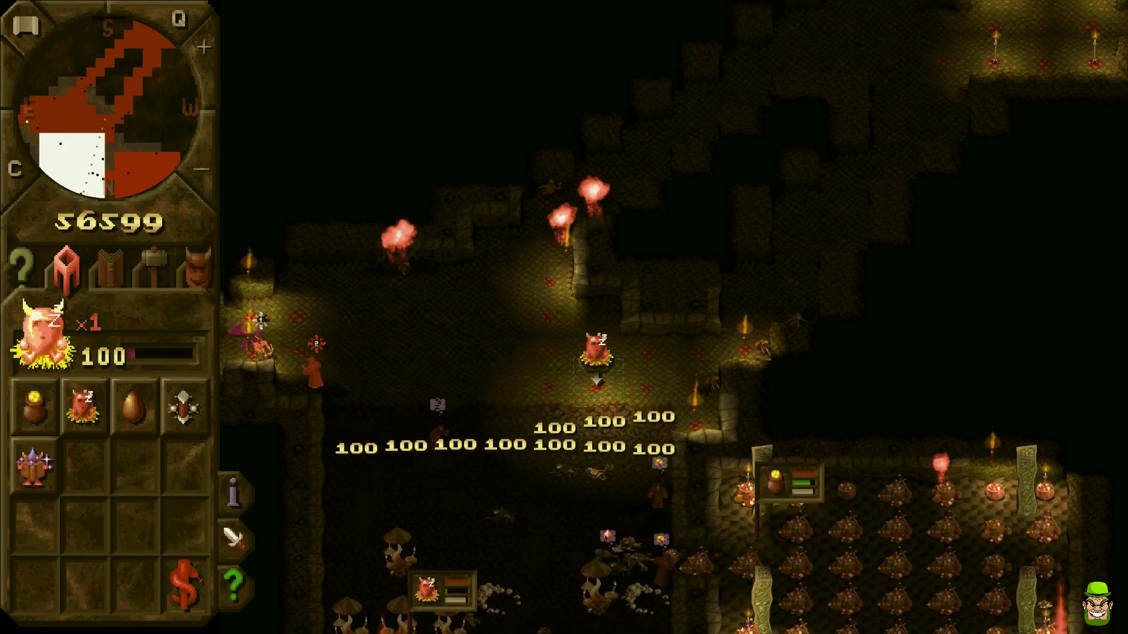
{"action": "right_click", "coordinate": [715, 423]}
Step: Pick up Warlocks and an Imp from the Lair area and drop them by the fight at the claimed area's eastern corner
{"action": "key", "text": "Down"}
{"action": "mouse_move", "coordinate": [3, 3]}
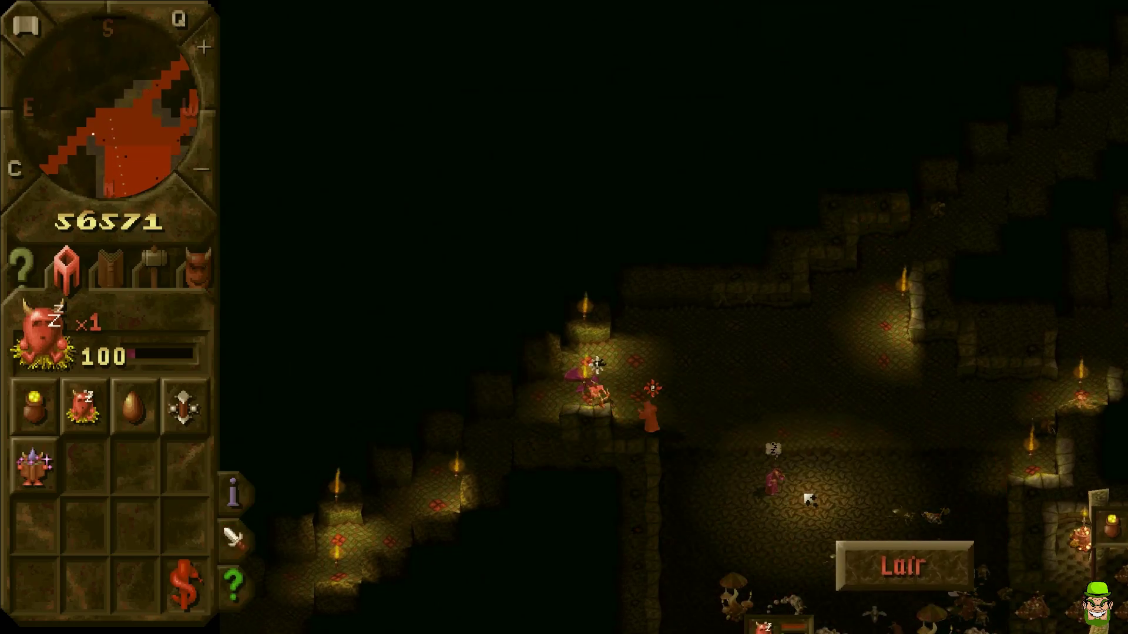
{"action": "mouse_move", "coordinate": [1124, 630]}
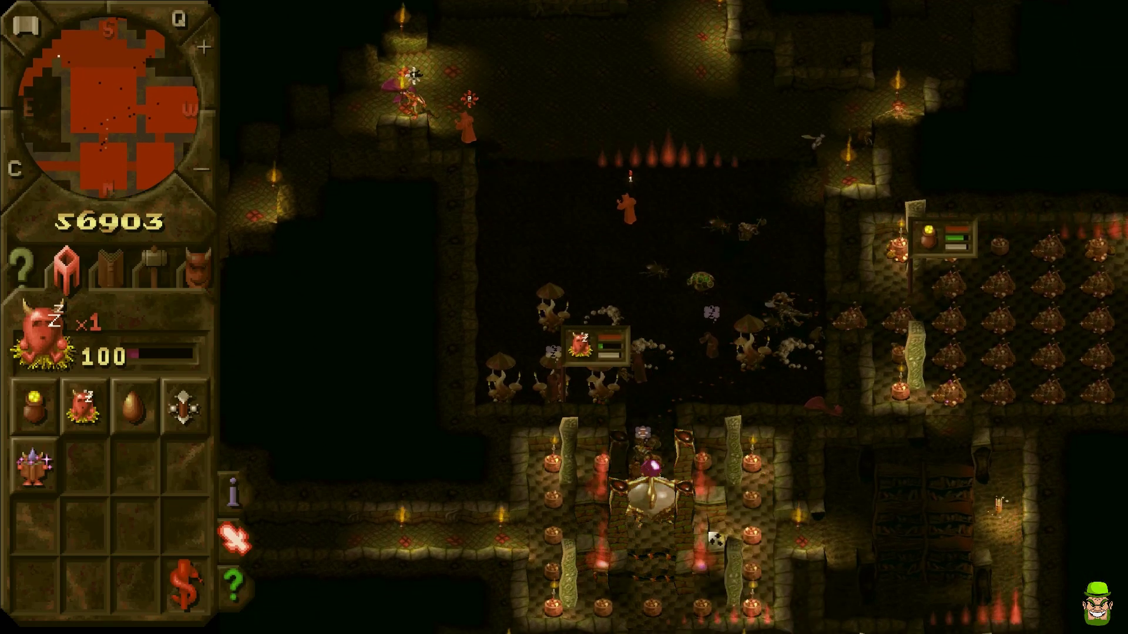
{"action": "left_click", "coordinate": [547, 376]}
{"action": "left_click", "coordinate": [592, 197]}
{"action": "mouse_move", "coordinate": [367, 2]}
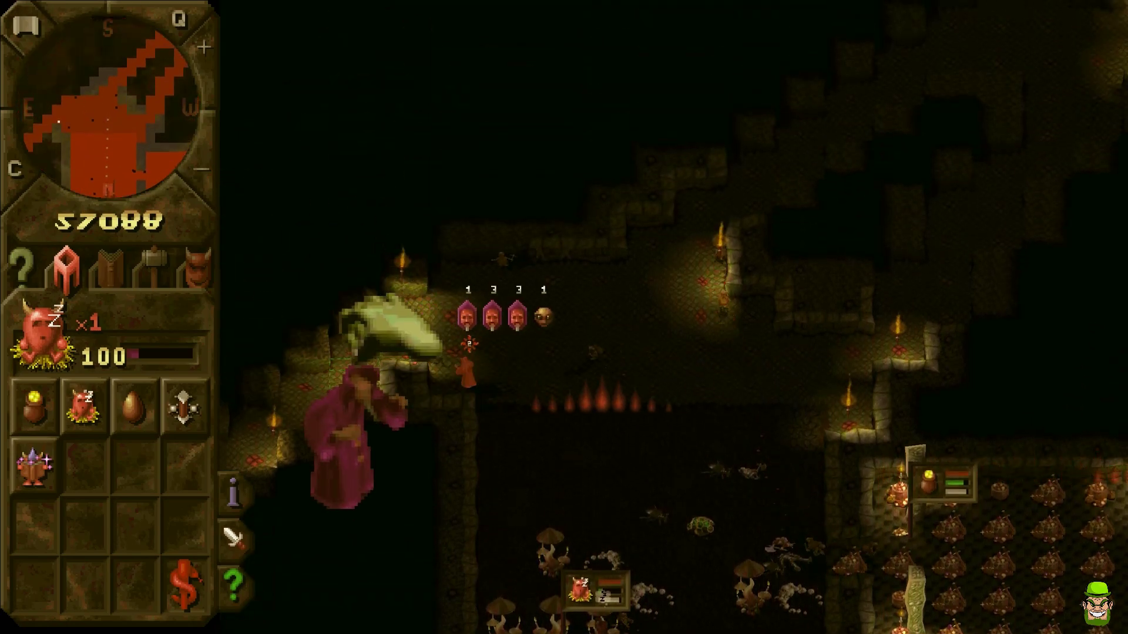
{"action": "right_click", "coordinate": [452, 329]}
{"action": "right_click", "coordinate": [511, 299]}
{"action": "right_click", "coordinate": [567, 279]}
{"action": "right_click", "coordinate": [538, 288]}
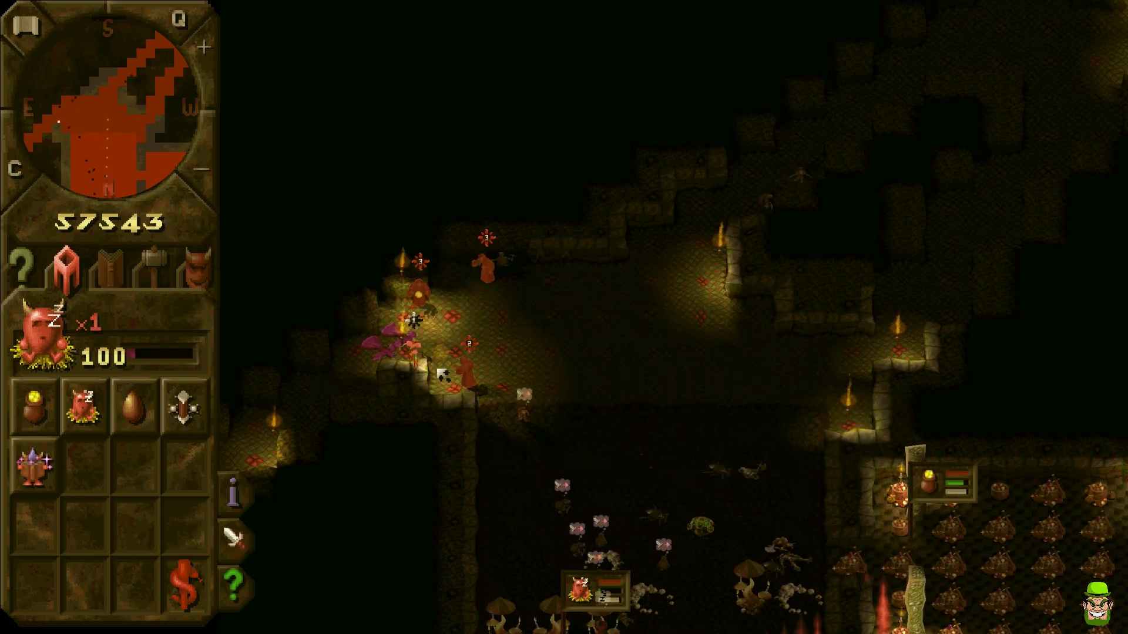
{"action": "key", "text": "Up"}
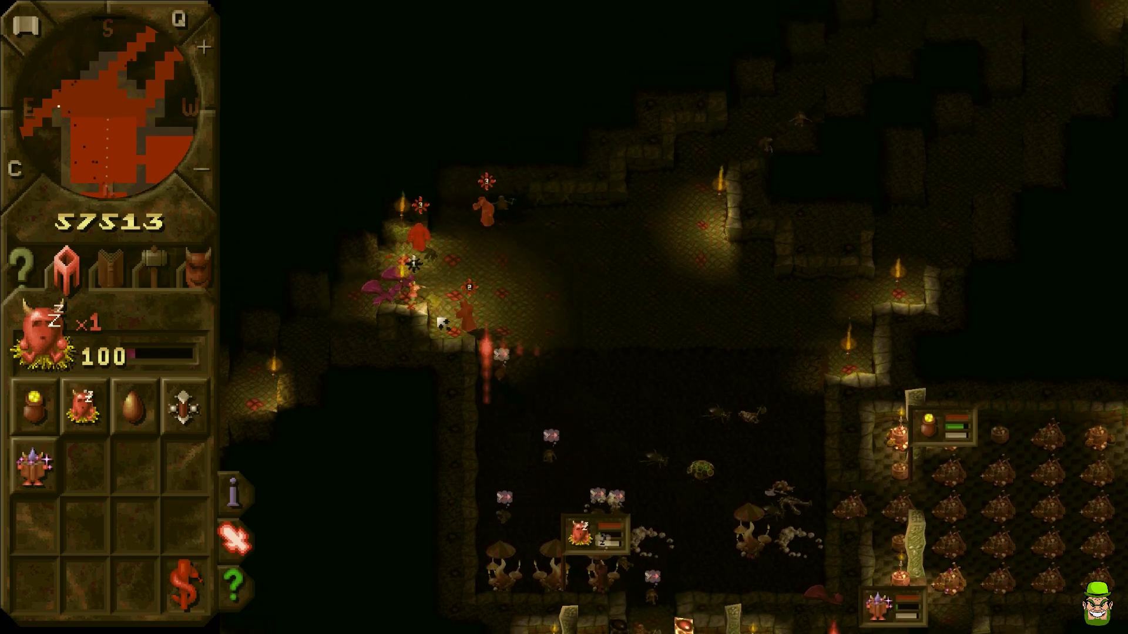